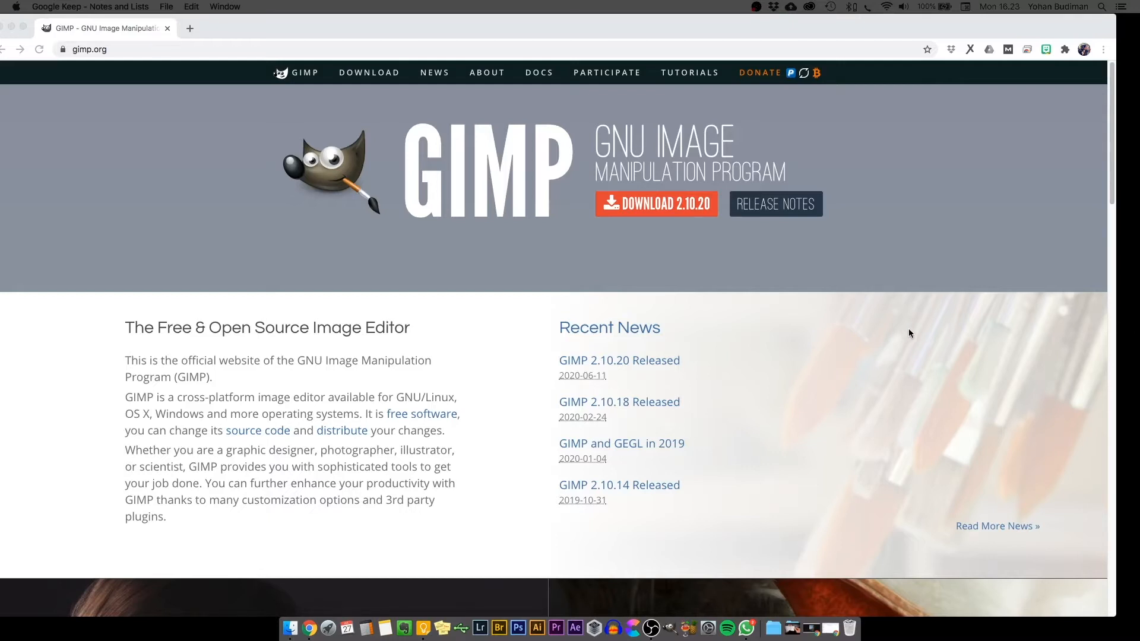
Read through the GIMP home page, covering its introduction, recent news and feature sections down to the desktop publishing workflow.
{"action": "scroll", "coordinate": [914, 343], "scroll_direction": "down", "scroll_amount": 2}
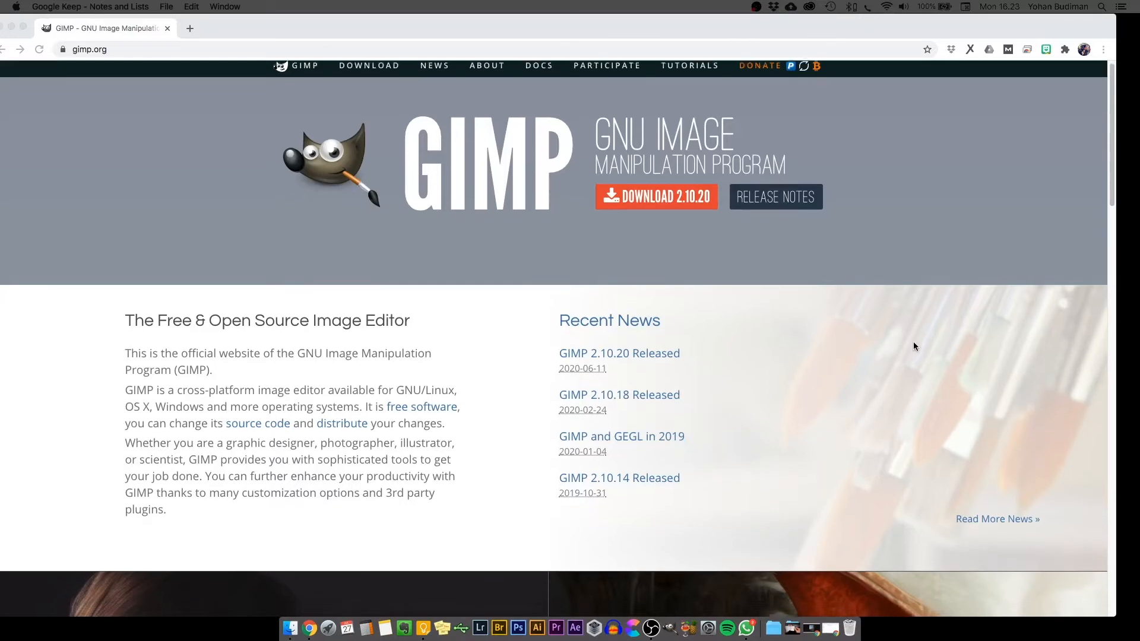
{"action": "scroll", "coordinate": [914, 345], "scroll_direction": "down", "scroll_amount": 5}
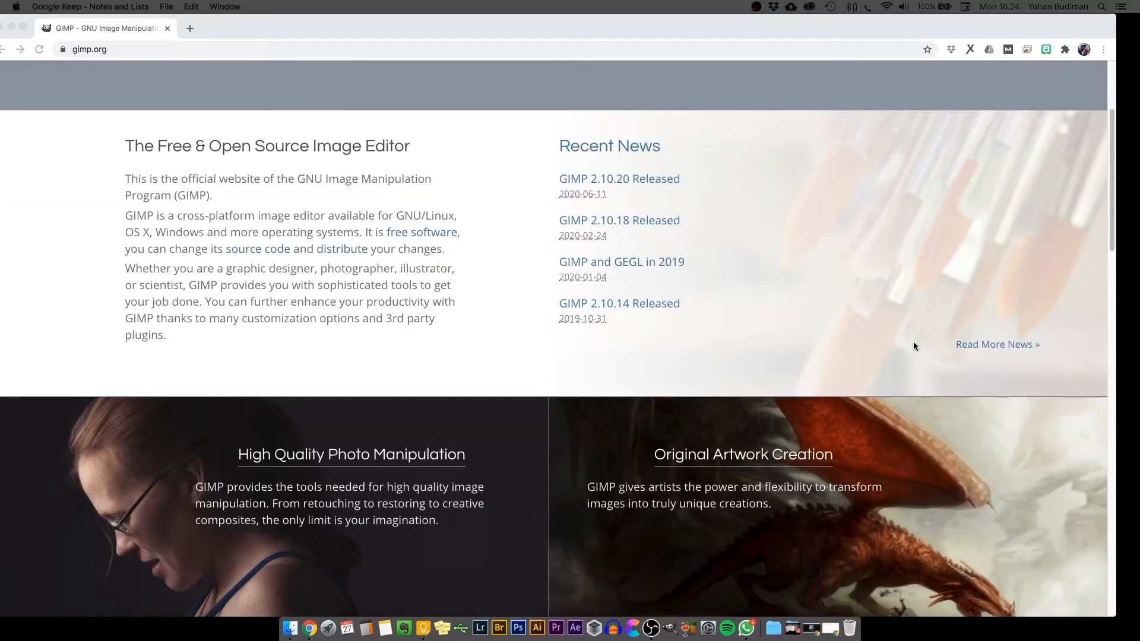
{"action": "scroll", "coordinate": [913, 346], "scroll_direction": "down", "scroll_amount": 5}
{"action": "scroll", "coordinate": [916, 346], "scroll_direction": "down", "scroll_amount": 6}
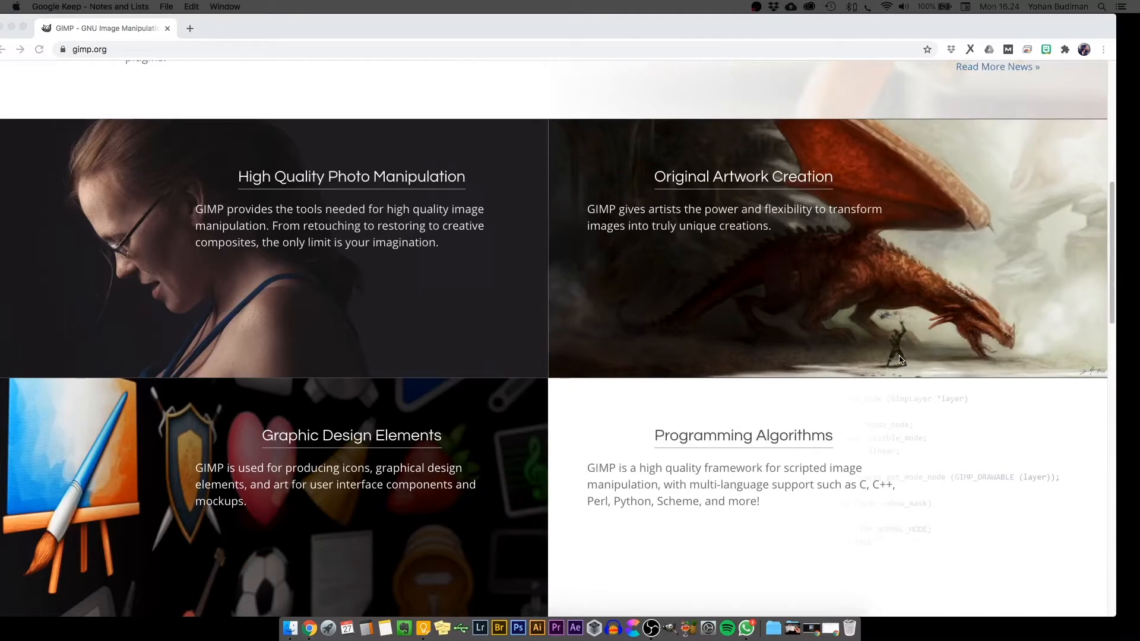
{"action": "scroll", "coordinate": [901, 359], "scroll_direction": "down", "scroll_amount": 2}
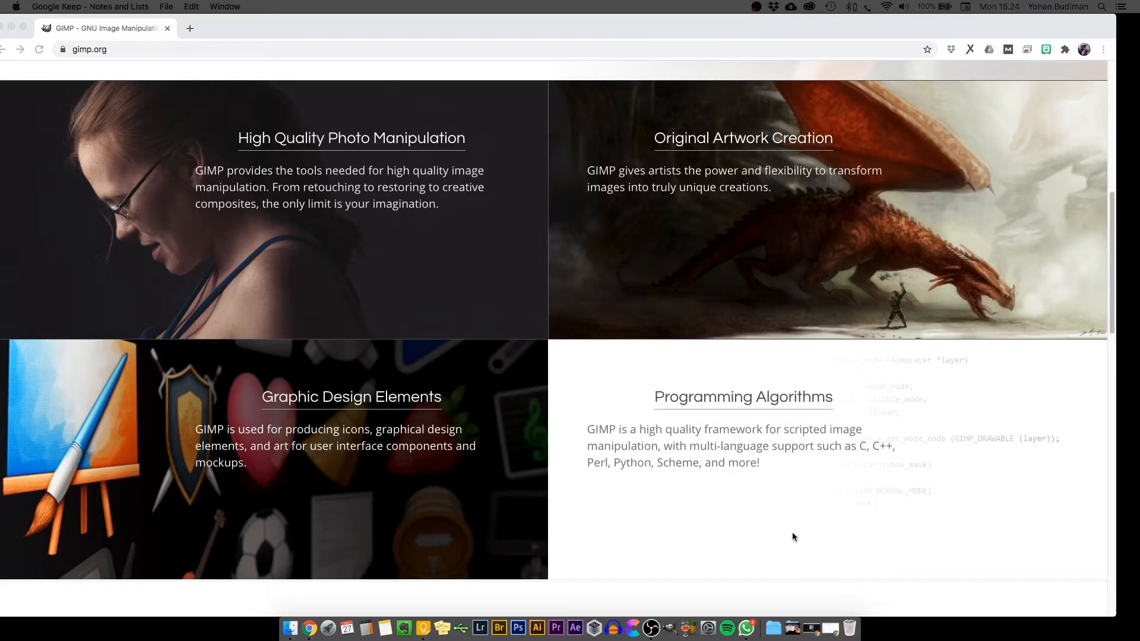
{"action": "scroll", "coordinate": [792, 533], "scroll_direction": "down", "scroll_amount": 2}
{"action": "scroll", "coordinate": [792, 537], "scroll_direction": "down", "scroll_amount": 2}
{"action": "scroll", "coordinate": [792, 536], "scroll_direction": "down", "scroll_amount": 1}
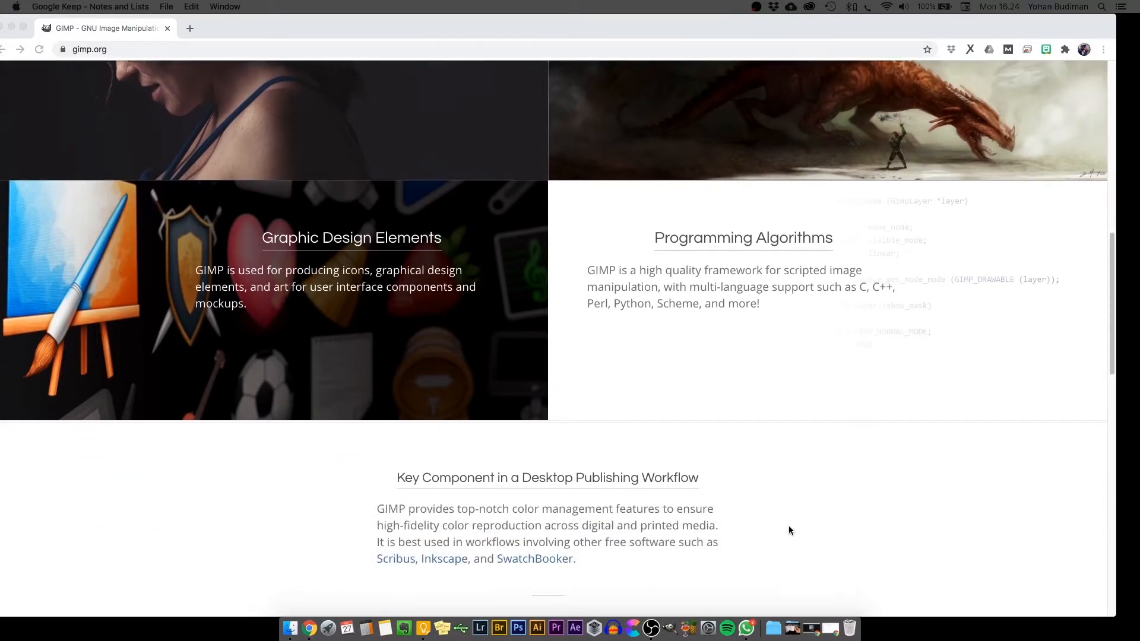
{"action": "scroll", "coordinate": [789, 526], "scroll_direction": "down", "scroll_amount": 4}
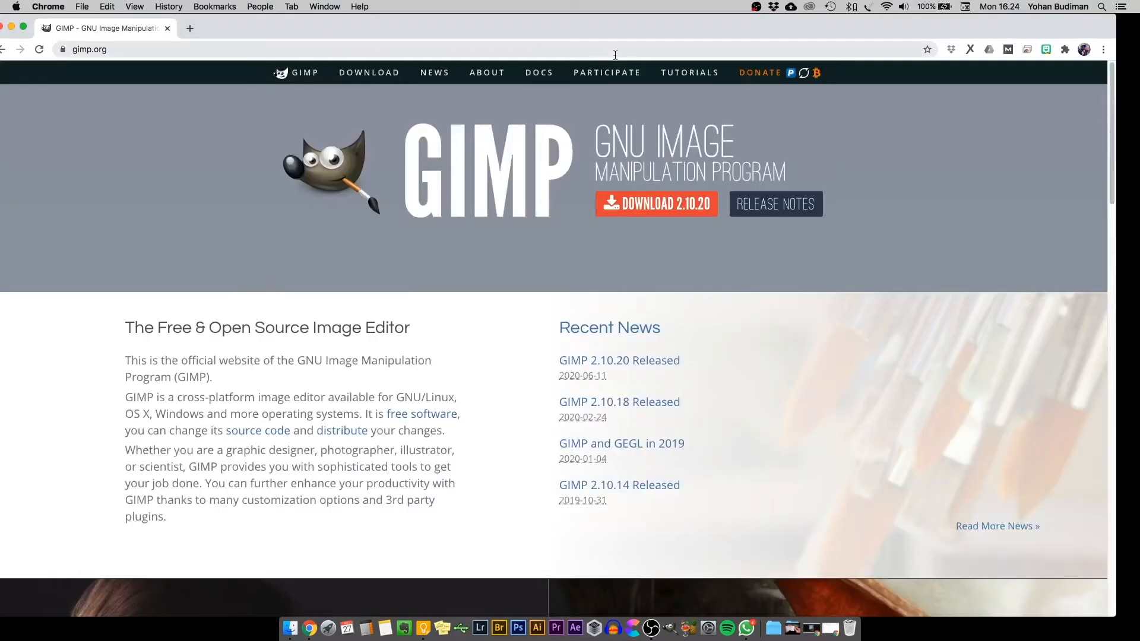
View the GIMP site's Tutorials page and review the macOS installation options on its Downloads page.
{"action": "left_click", "coordinate": [683, 76]}
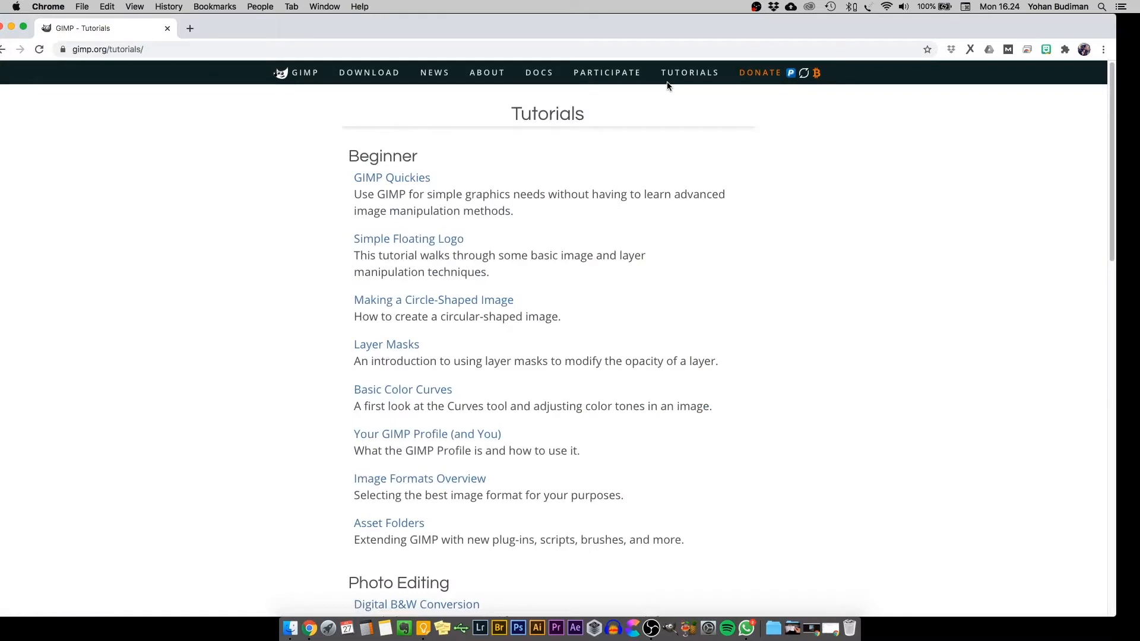
{"action": "left_click", "coordinate": [387, 79]}
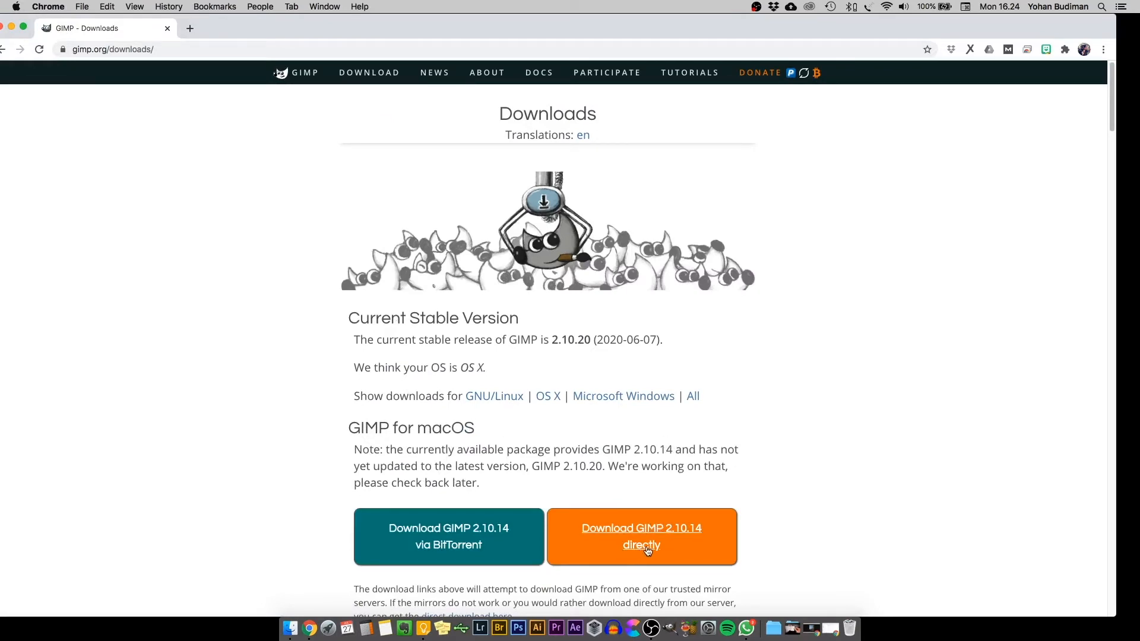
{"action": "scroll", "coordinate": [648, 551], "scroll_direction": "down", "scroll_amount": 2}
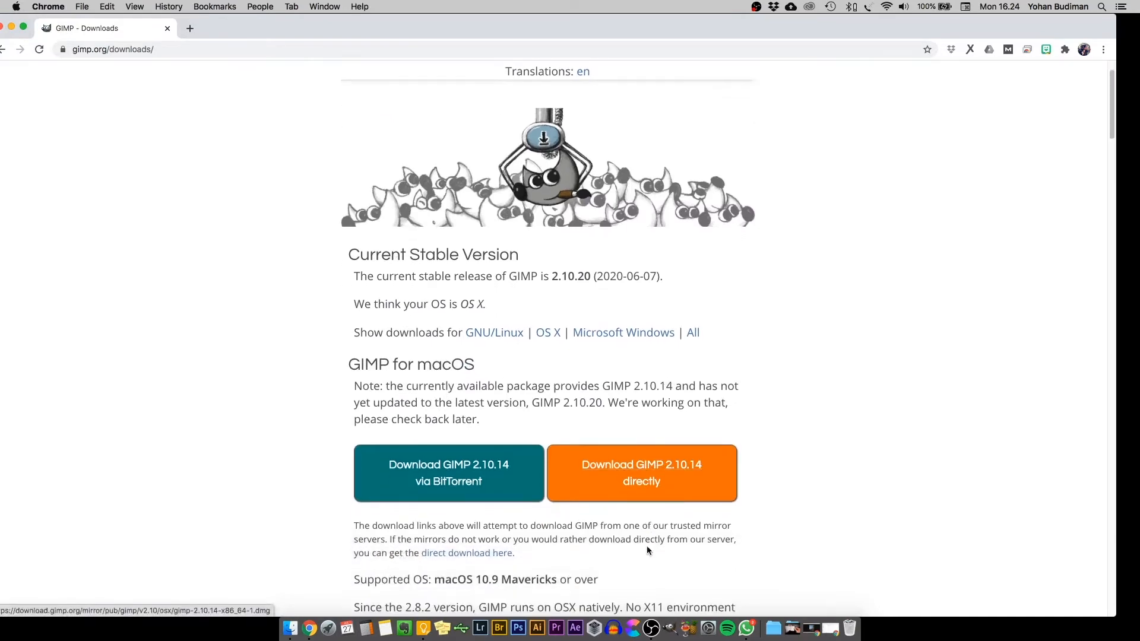
{"action": "scroll", "coordinate": [647, 547], "scroll_direction": "down", "scroll_amount": 5}
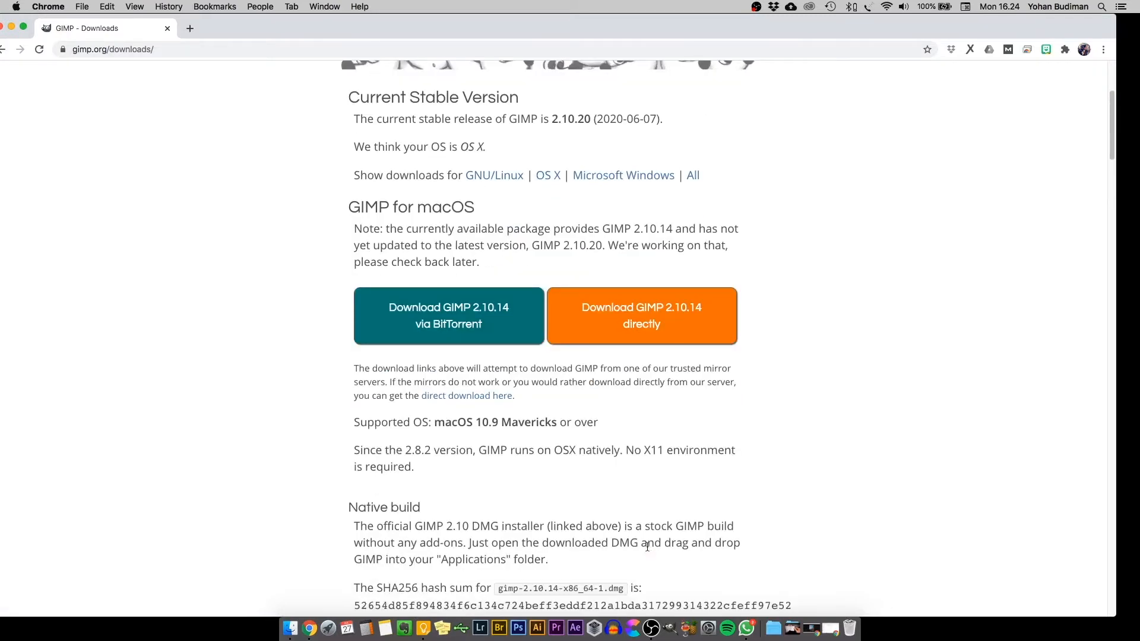
{"action": "scroll", "coordinate": [647, 547], "scroll_direction": "down", "scroll_amount": 7}
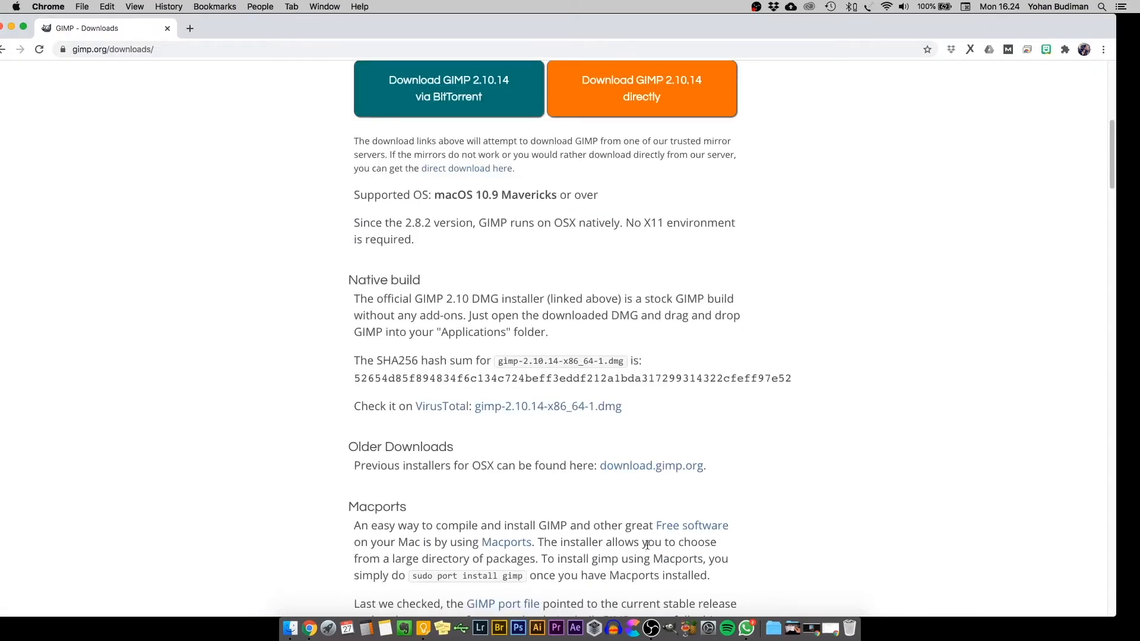
{"action": "scroll", "coordinate": [648, 545], "scroll_direction": "down", "scroll_amount": 9}
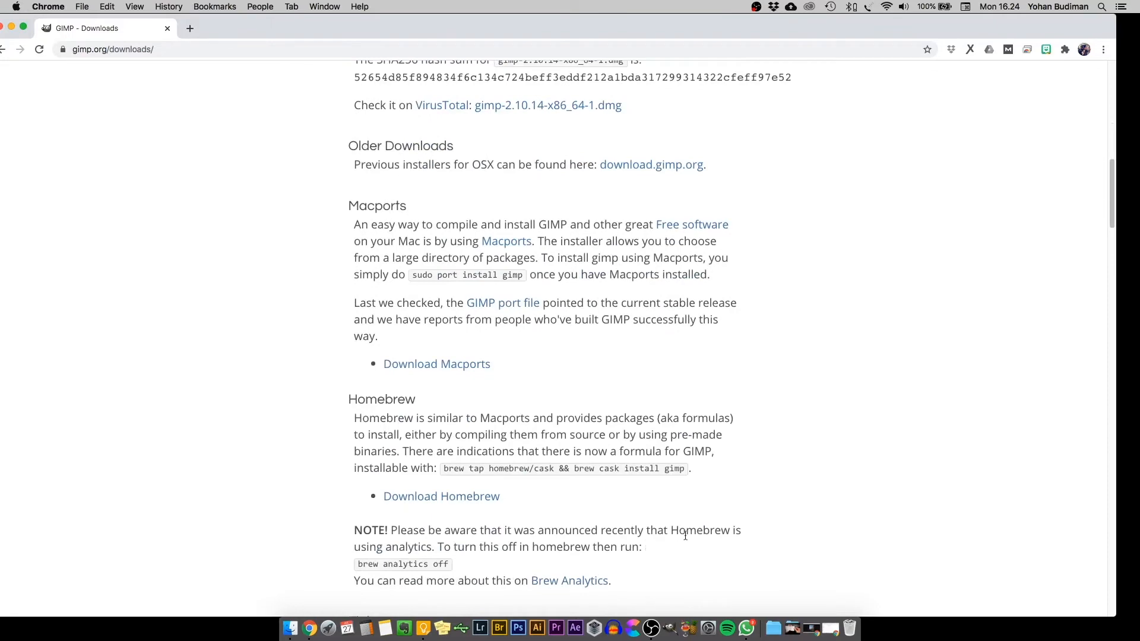
{"action": "scroll", "coordinate": [682, 534], "scroll_direction": "up", "scroll_amount": 15}
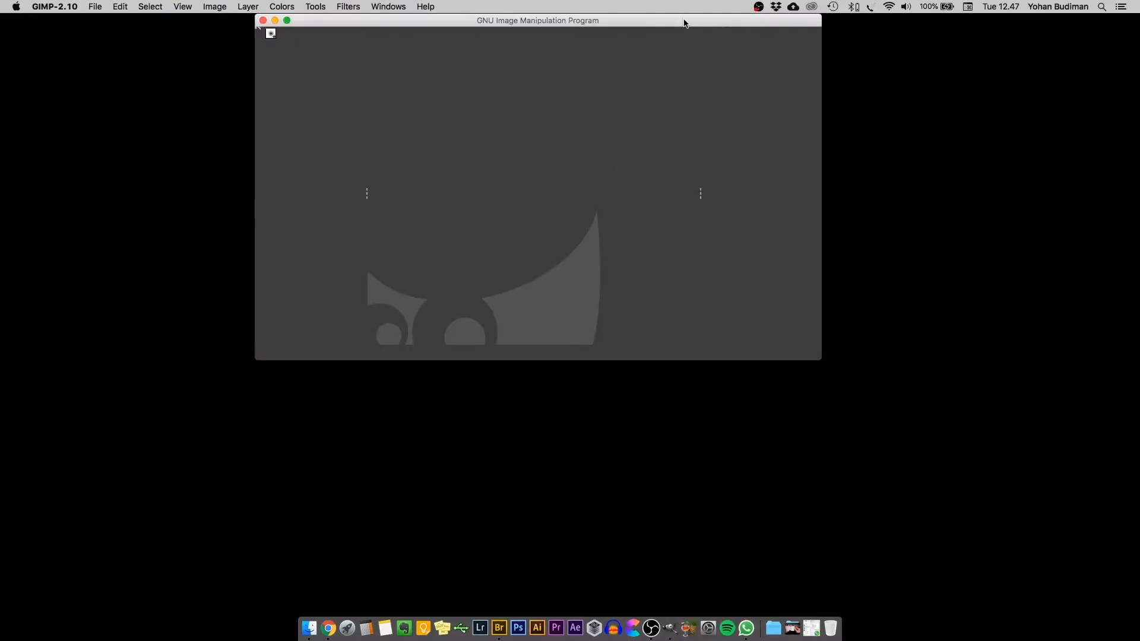
Switch to GIMP and create a new portrait image from the A4 (300 ppi) template, keeping millimetres as the unit.
{"action": "left_click_drag", "start_coordinate": [684, 23], "coordinate": [680, 108]}
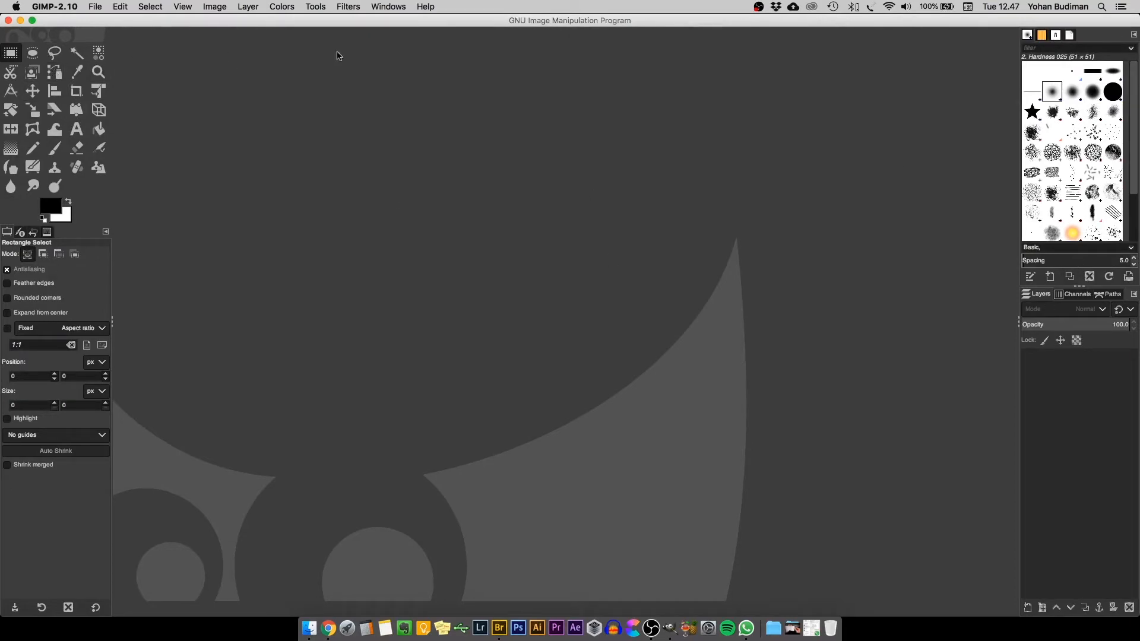
{"action": "left_click", "coordinate": [101, 9]}
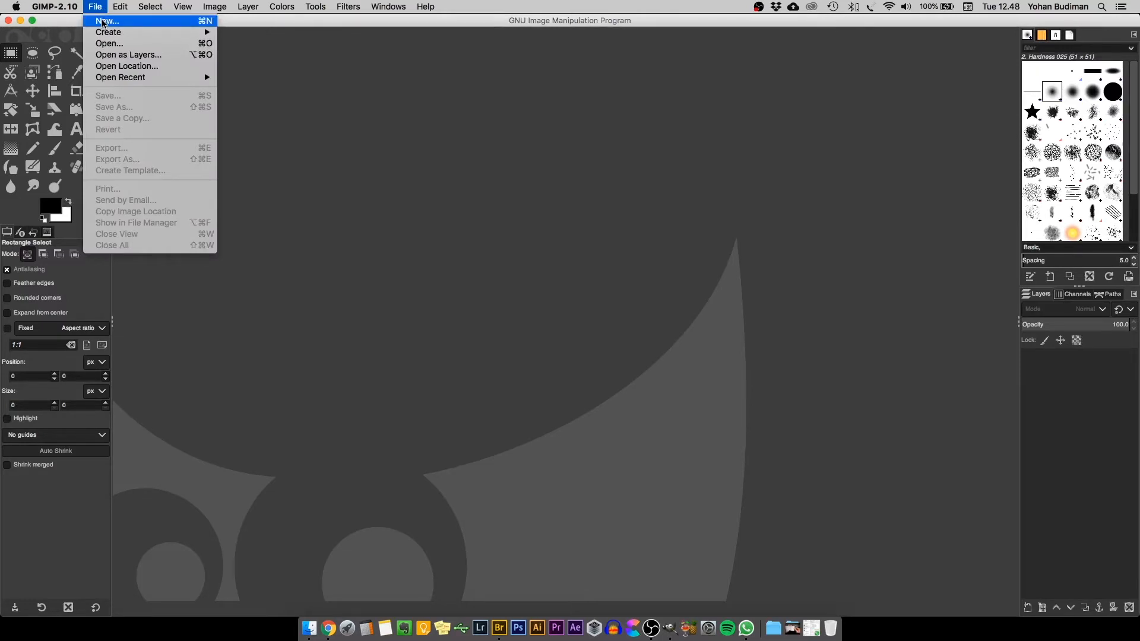
{"action": "left_click", "coordinate": [103, 22]}
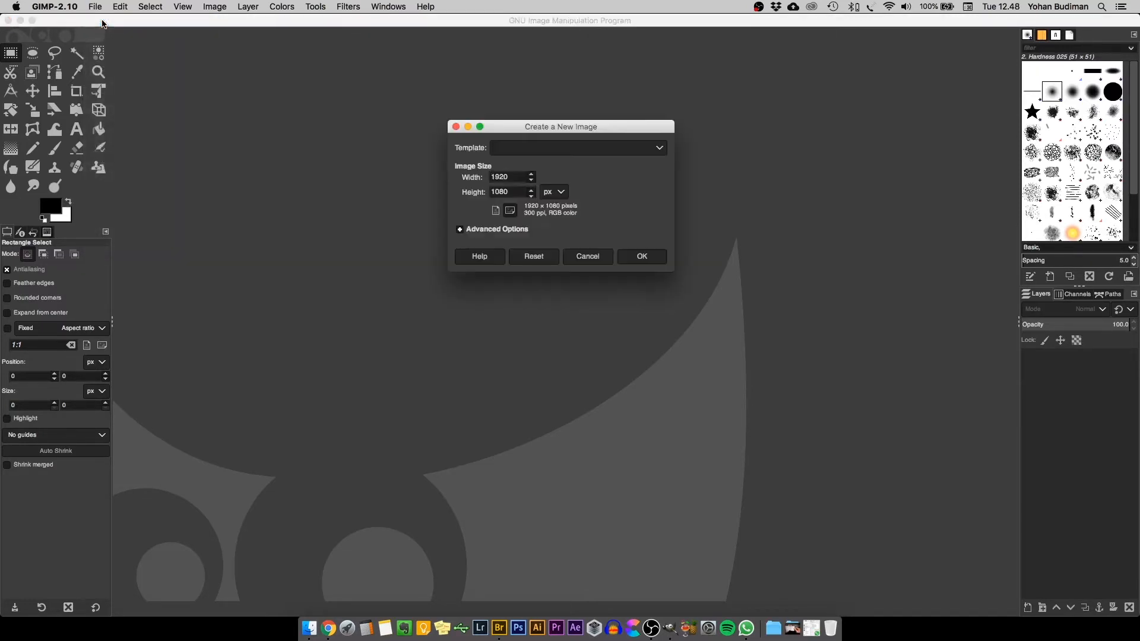
{"action": "left_click", "coordinate": [661, 148]}
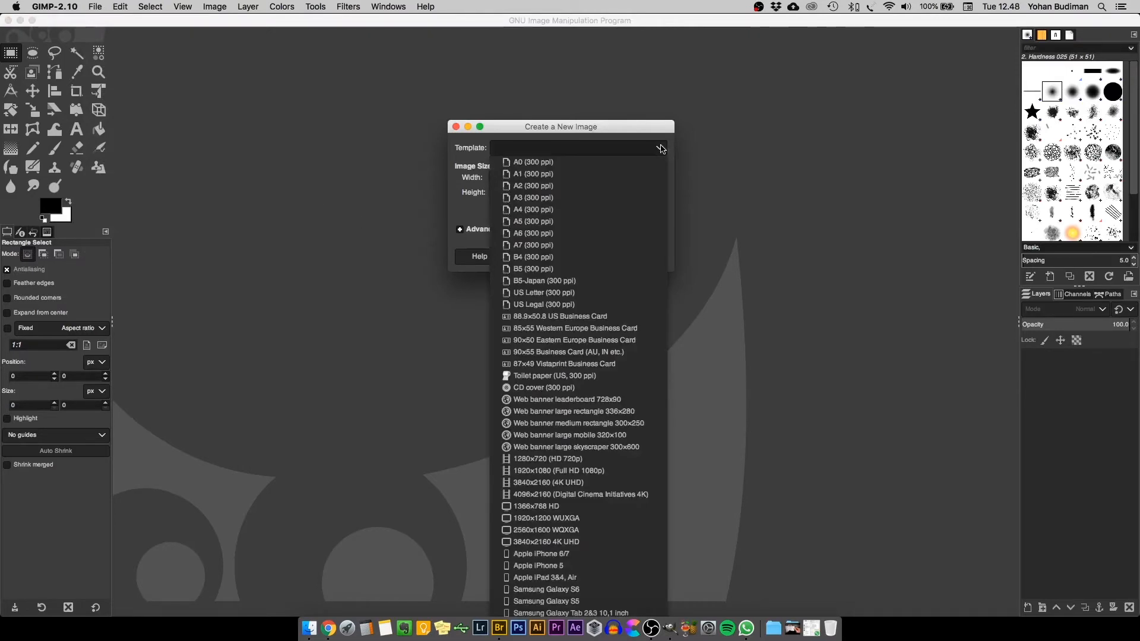
{"action": "left_click", "coordinate": [531, 210]}
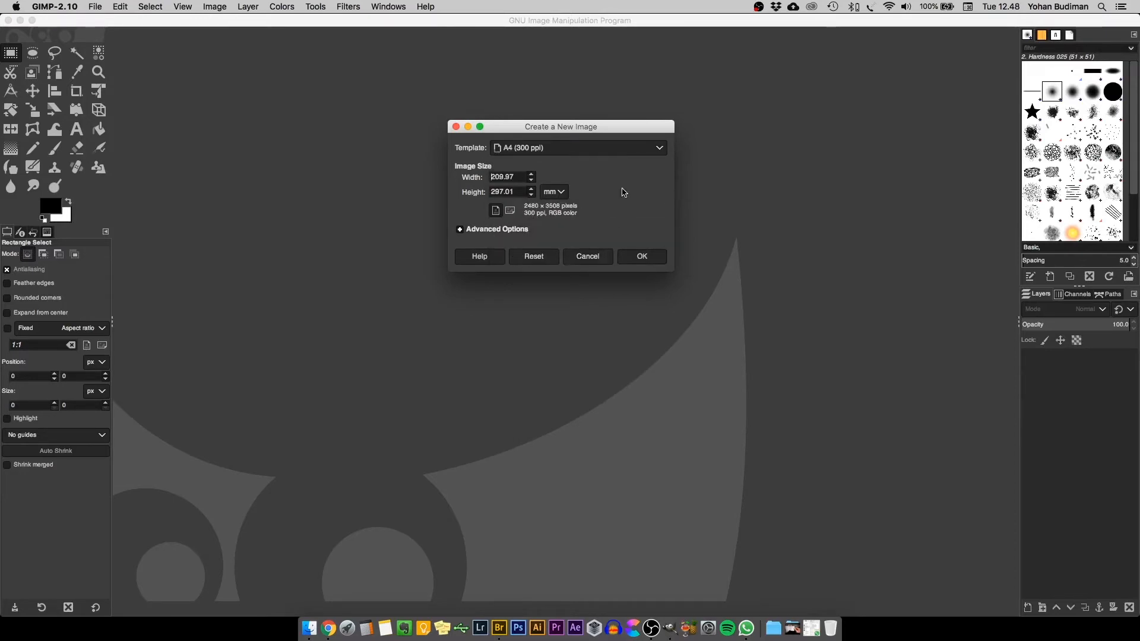
{"action": "left_click", "coordinate": [563, 196]}
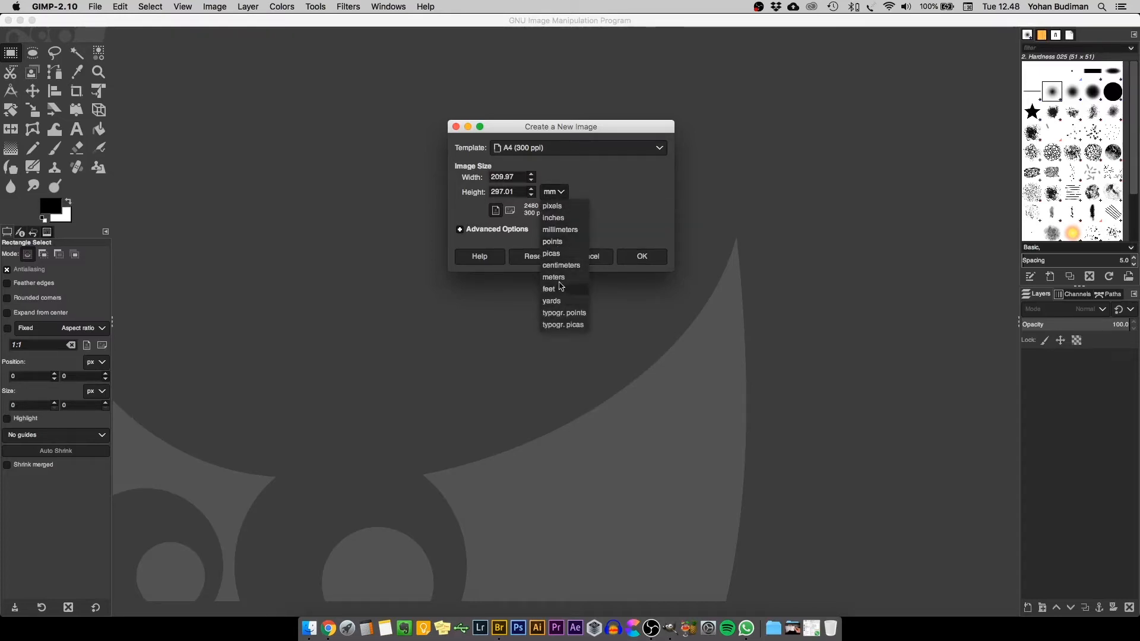
{"action": "left_click", "coordinate": [596, 191]}
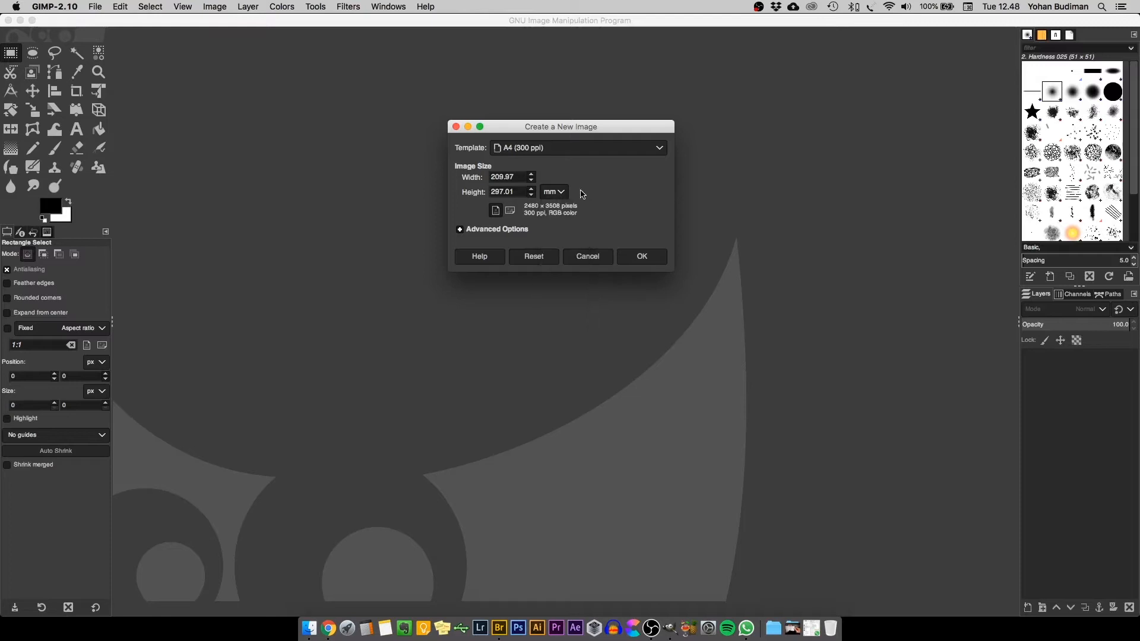
{"action": "left_click", "coordinate": [648, 259]}
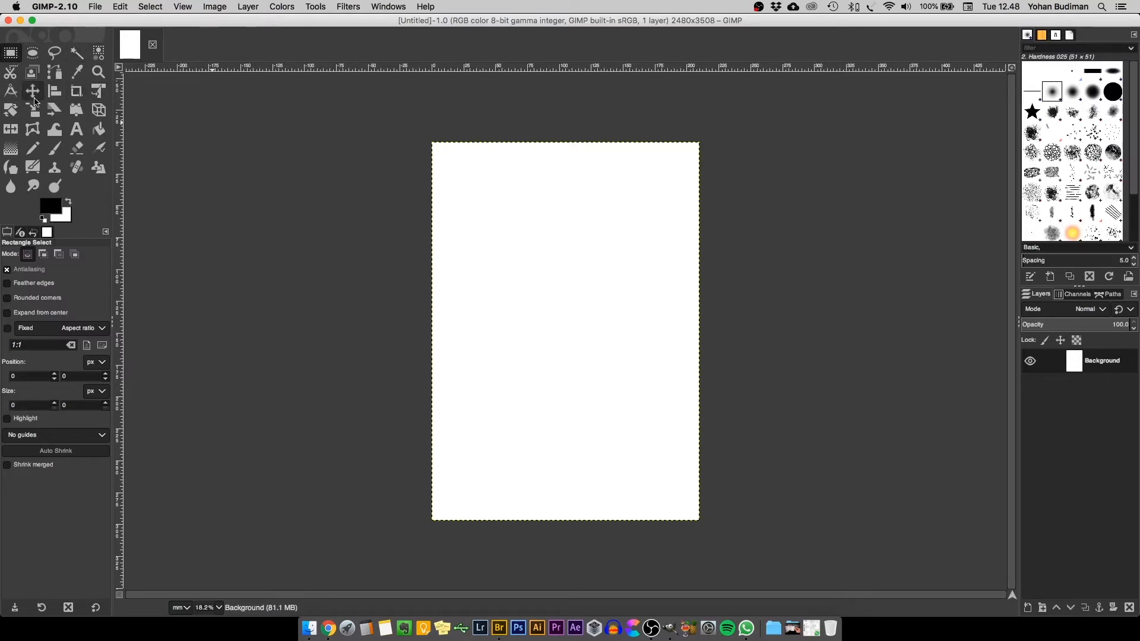
Add a text layer reading "asdasdasddsfsdfsdf" near the page's upper-left corner.
{"action": "left_click", "coordinate": [69, 137]}
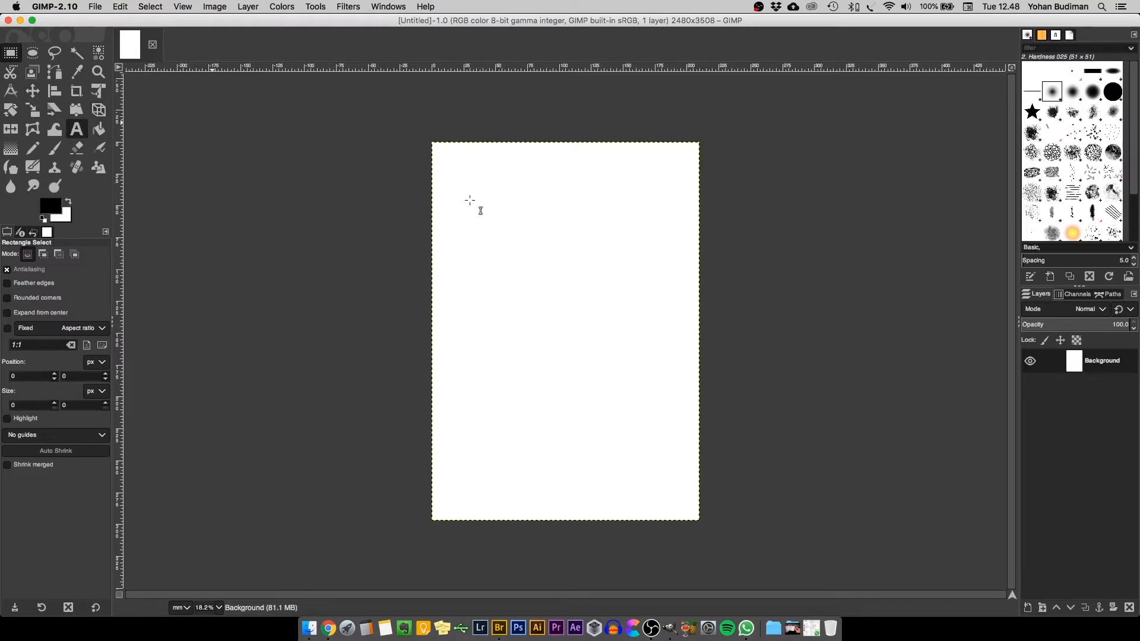
{"action": "left_click", "coordinate": [518, 237]}
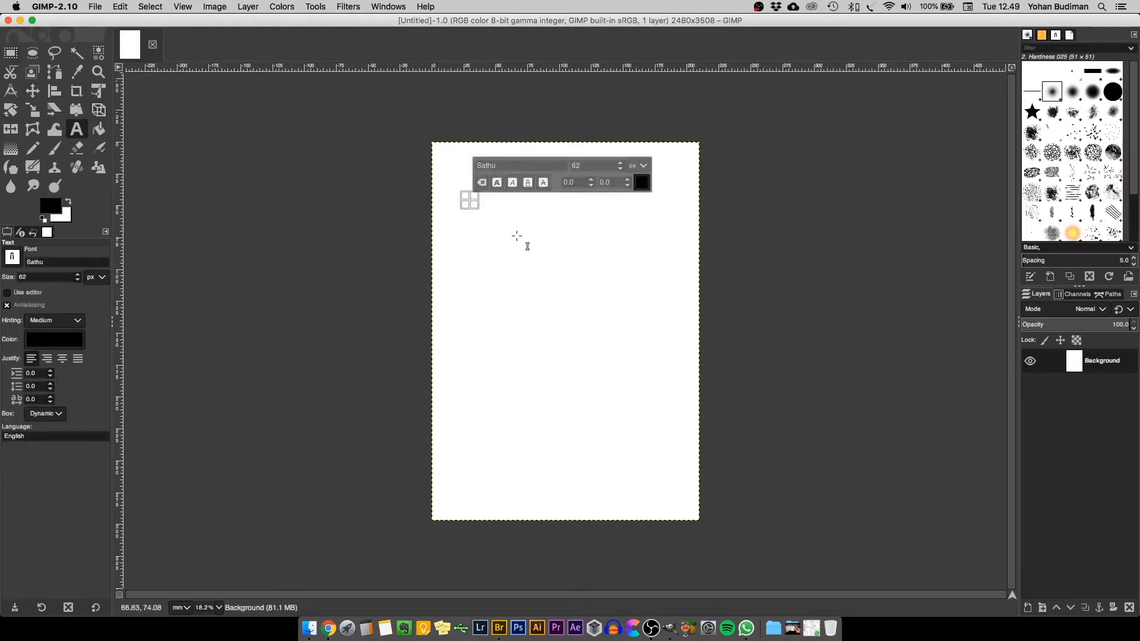
{"action": "type", "text": "a"}
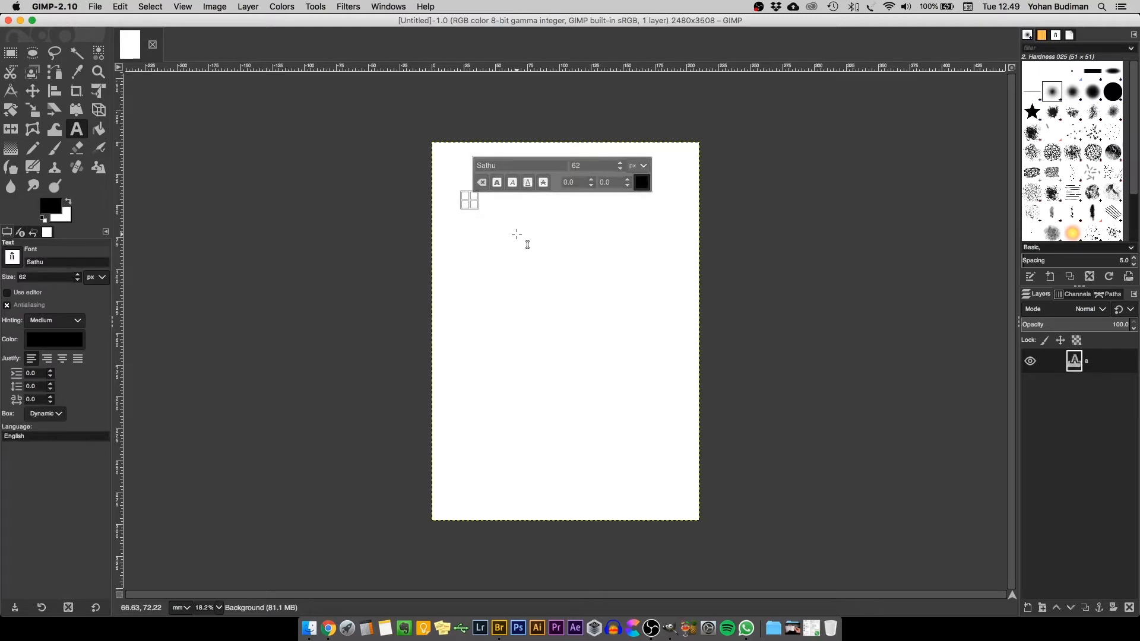
{"action": "type", "text": "sdasdasd"}
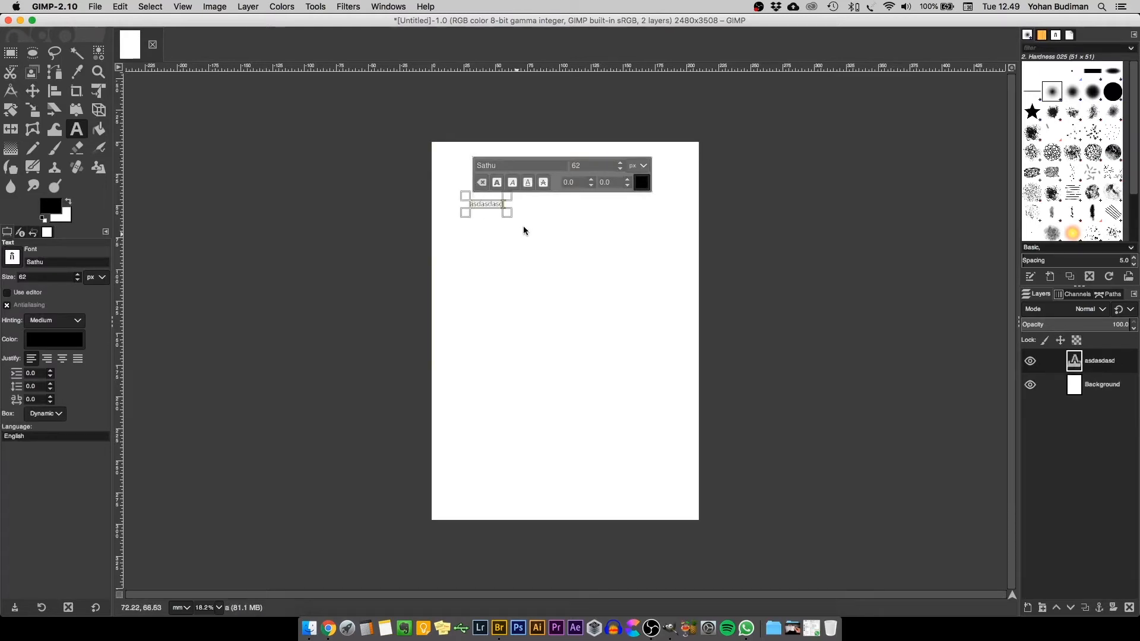
{"action": "type", "text": "dsfsdfsdf"}
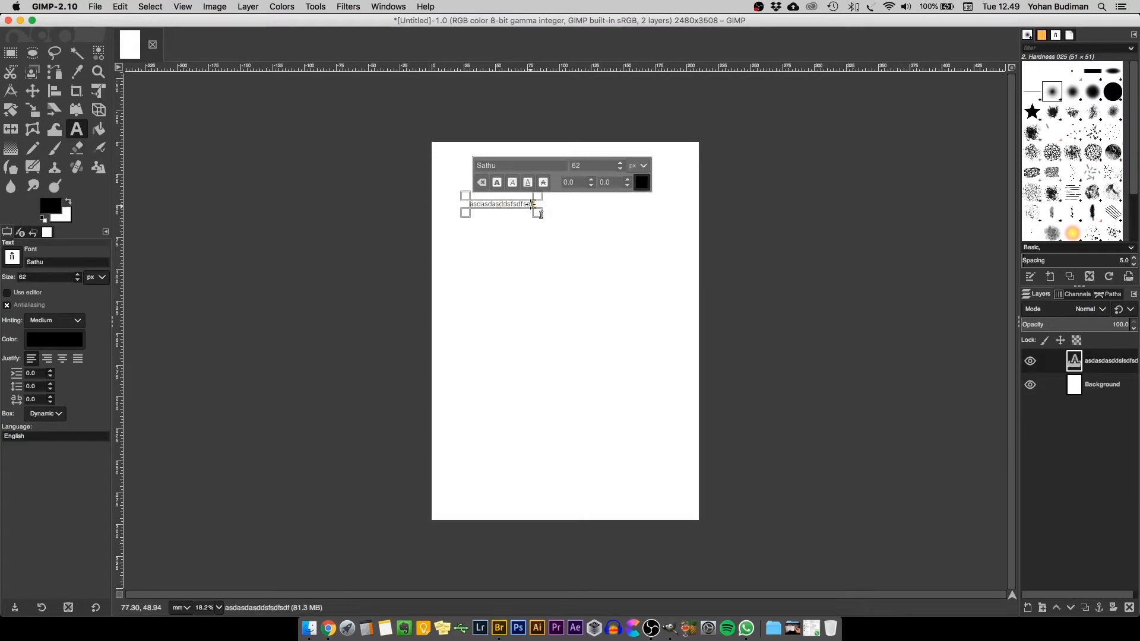
Delete all of the sample text and leave text editing by switching to the Free Select tool.
{"action": "key", "text": "ctrl+a"}
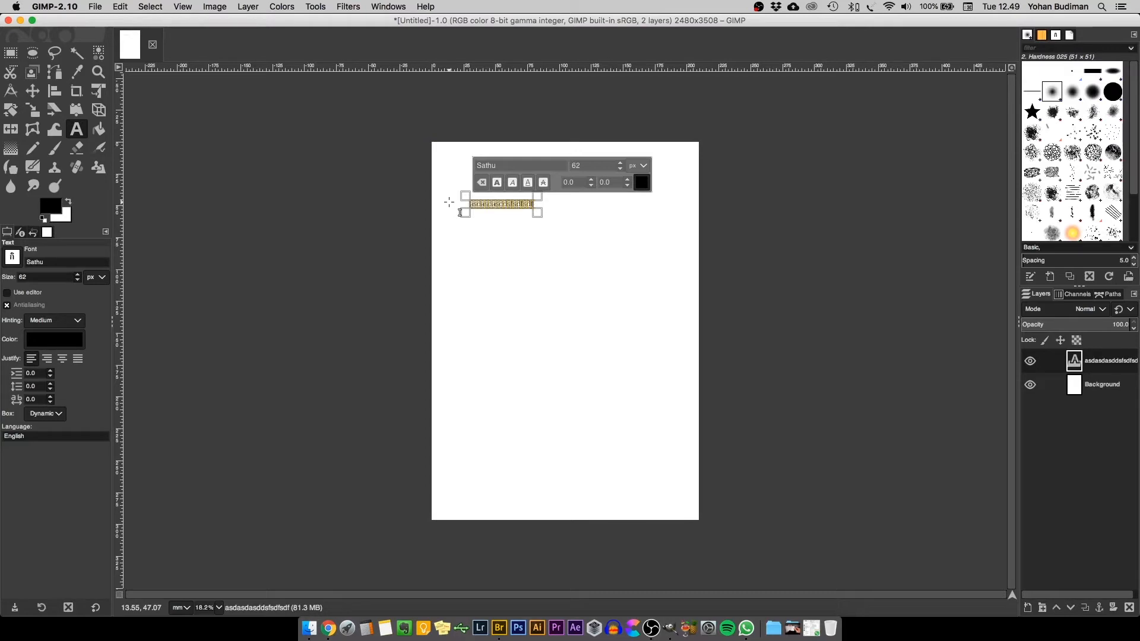
{"action": "key", "text": "BackSpace"}
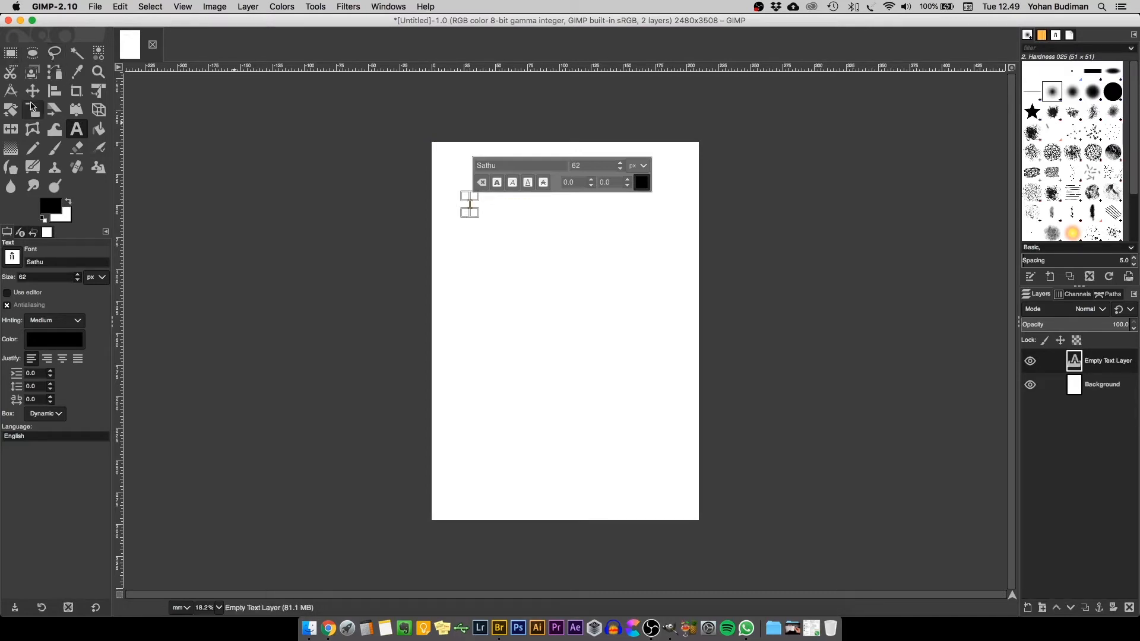
{"action": "left_click", "coordinate": [56, 60]}
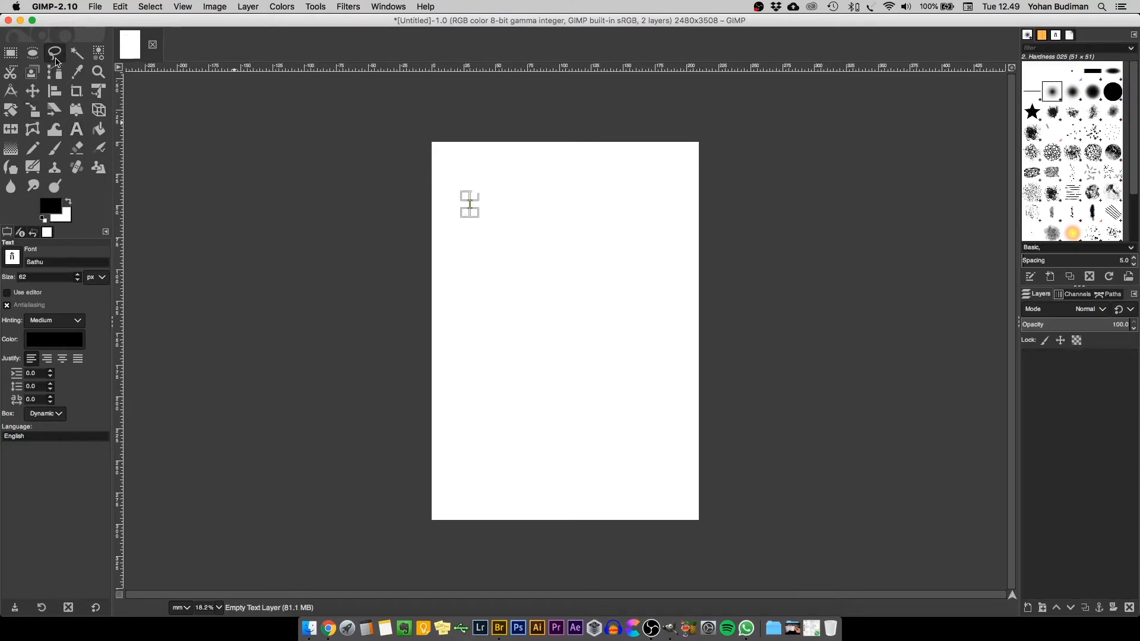
Compare the tool options of the Text, Eraser, Paintbrush and Shear tools, finishing on Paintbrush.
{"action": "left_click", "coordinate": [58, 134]}
{"action": "left_click", "coordinate": [76, 129]}
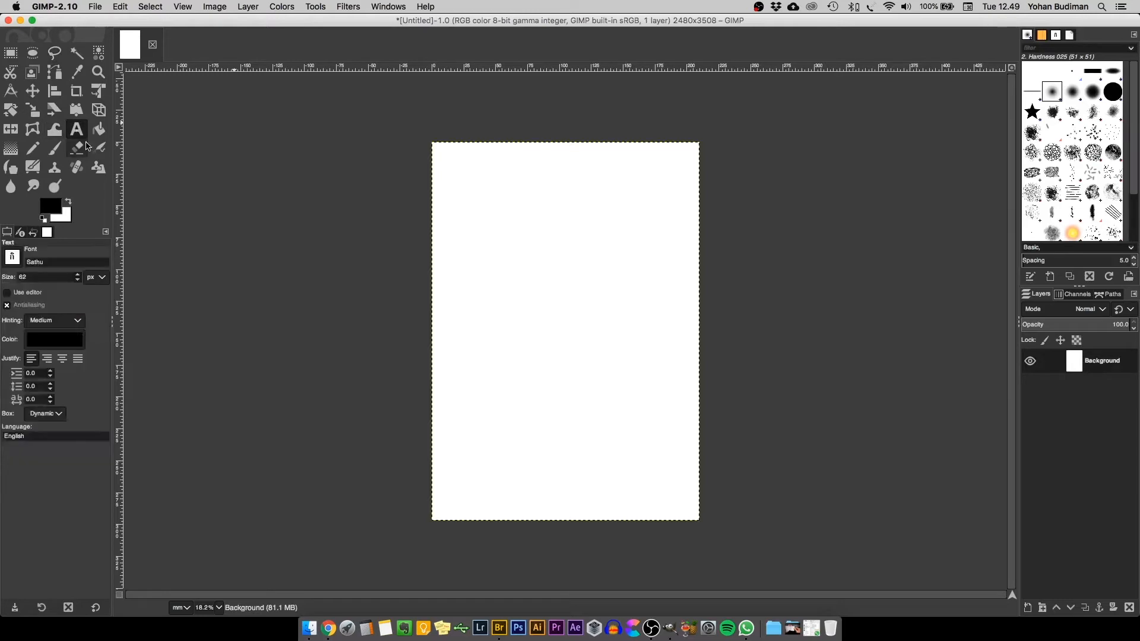
{"action": "left_click", "coordinate": [78, 149]}
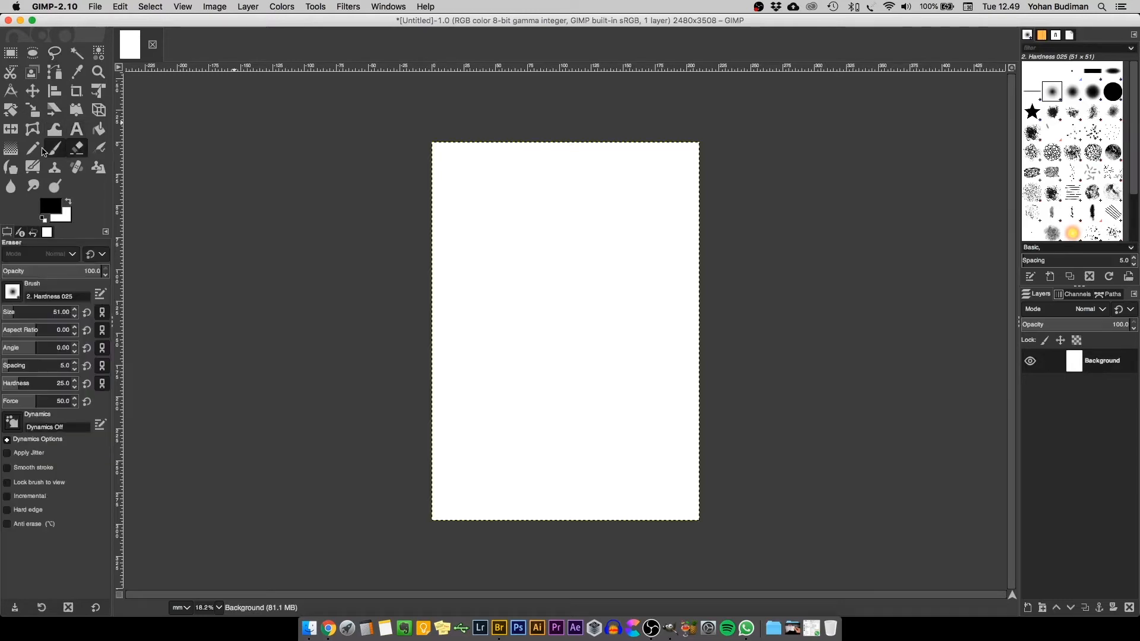
{"action": "left_click", "coordinate": [51, 150]}
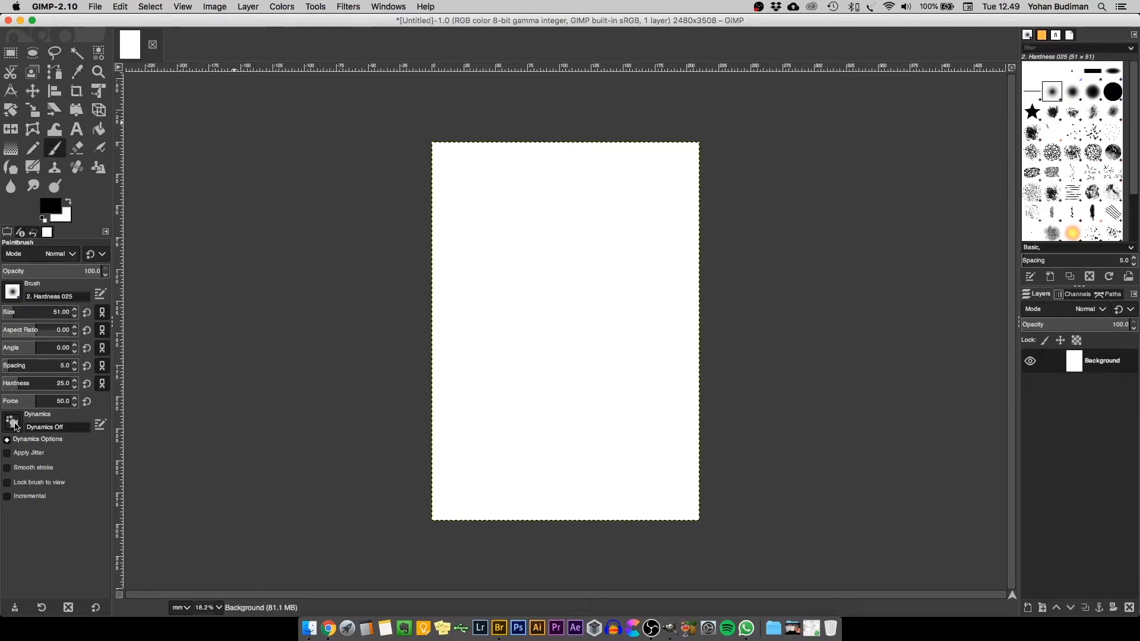
{"action": "left_click", "coordinate": [54, 109]}
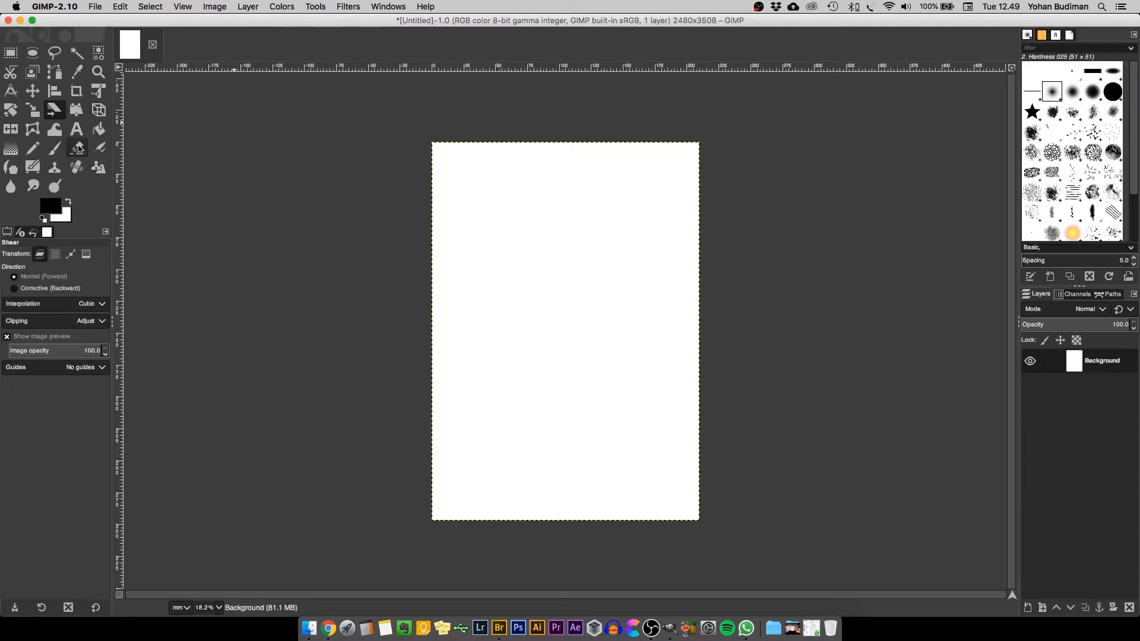
{"action": "left_click", "coordinate": [55, 148]}
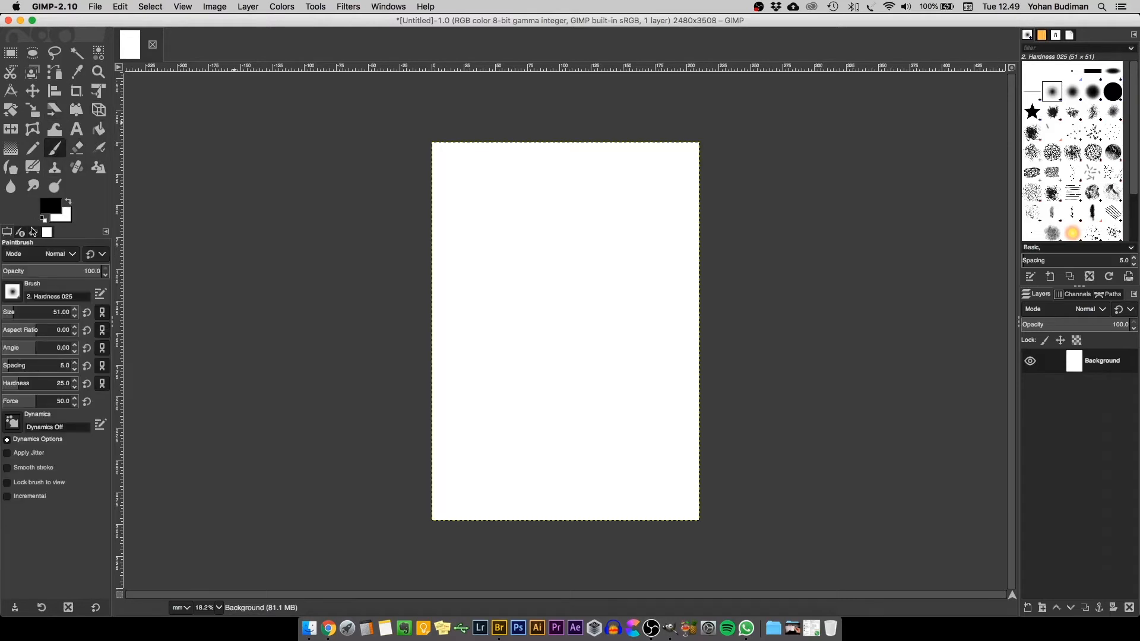
View the device status, then step through the undo history states and return the image to the Add Text Layer state.
{"action": "left_click", "coordinate": [21, 235]}
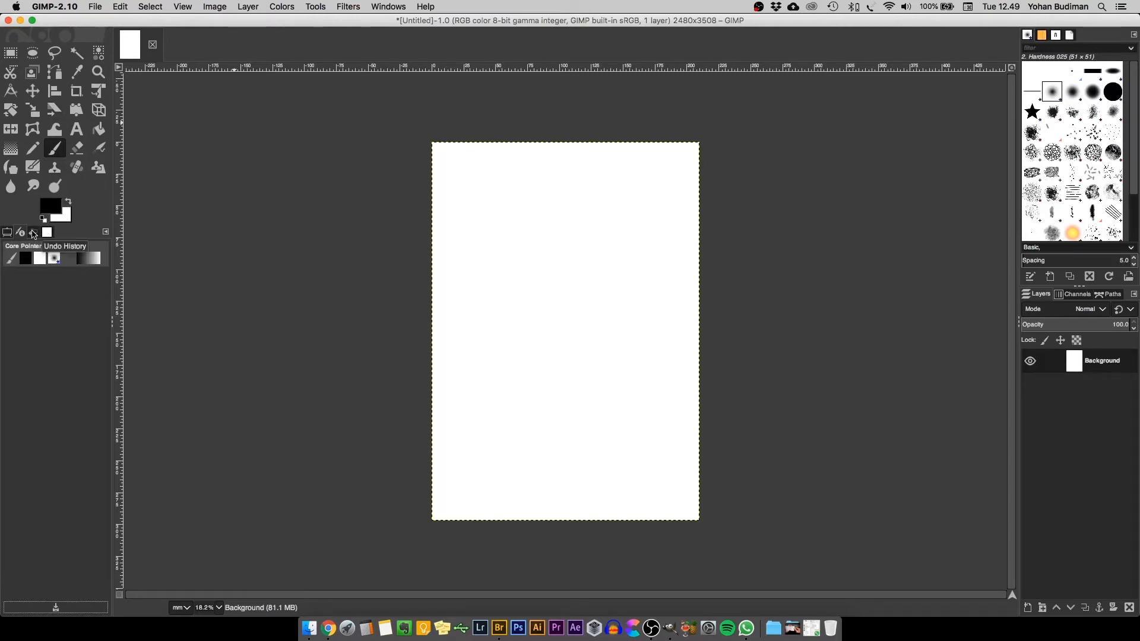
{"action": "left_click", "coordinate": [34, 236]}
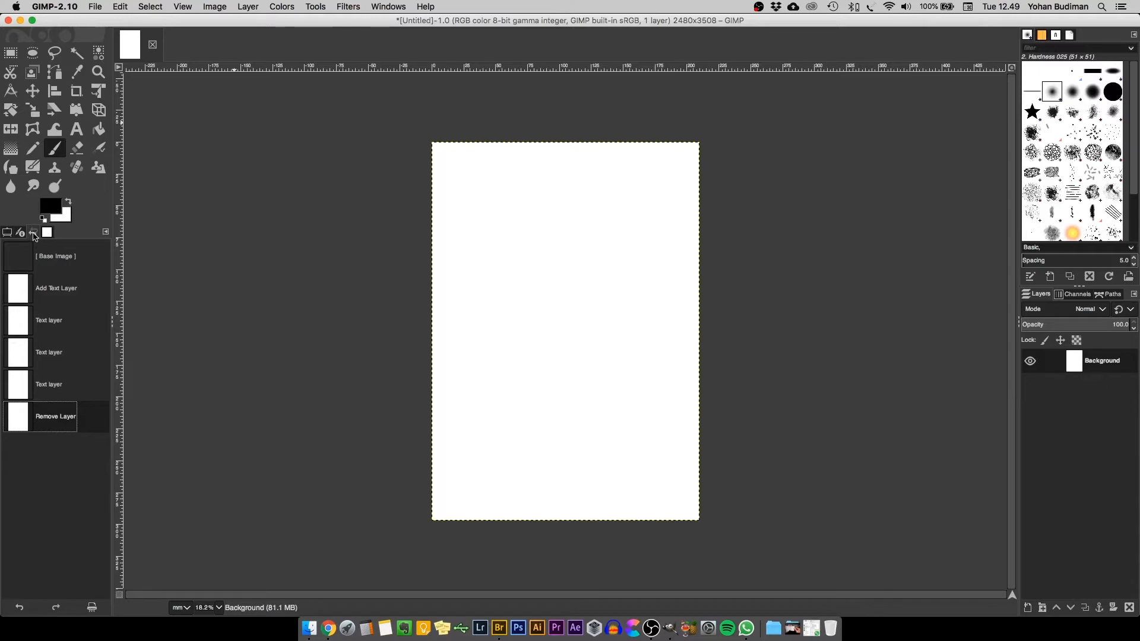
{"action": "left_click", "coordinate": [35, 380]}
{"action": "left_click", "coordinate": [42, 352]}
{"action": "left_click", "coordinate": [50, 321]}
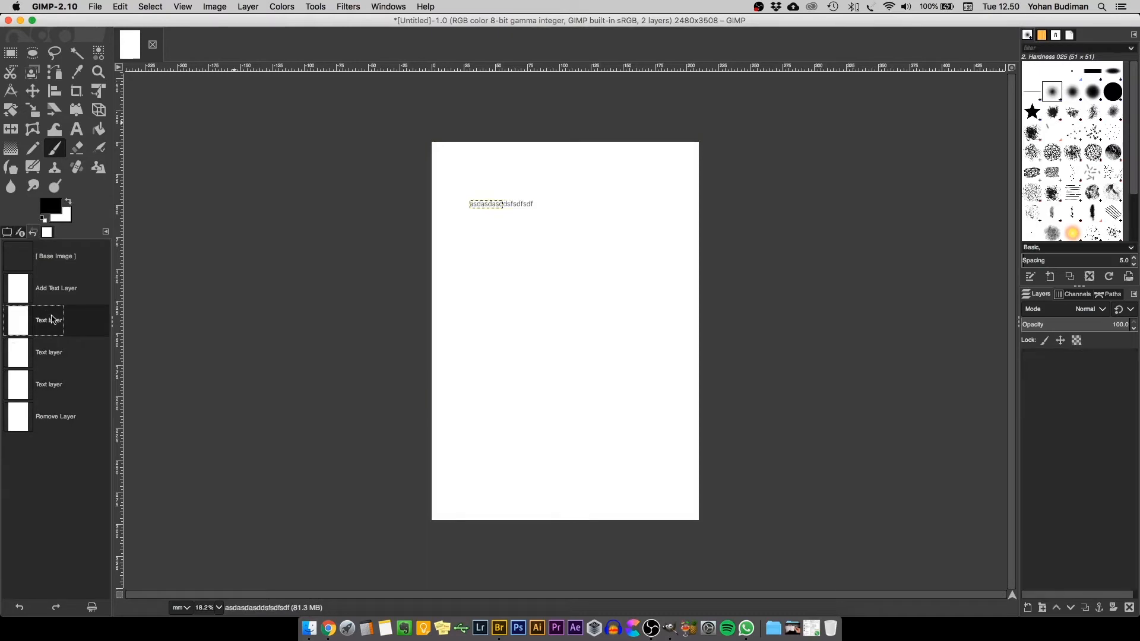
{"action": "left_click", "coordinate": [64, 295]}
{"action": "left_click", "coordinate": [51, 325]}
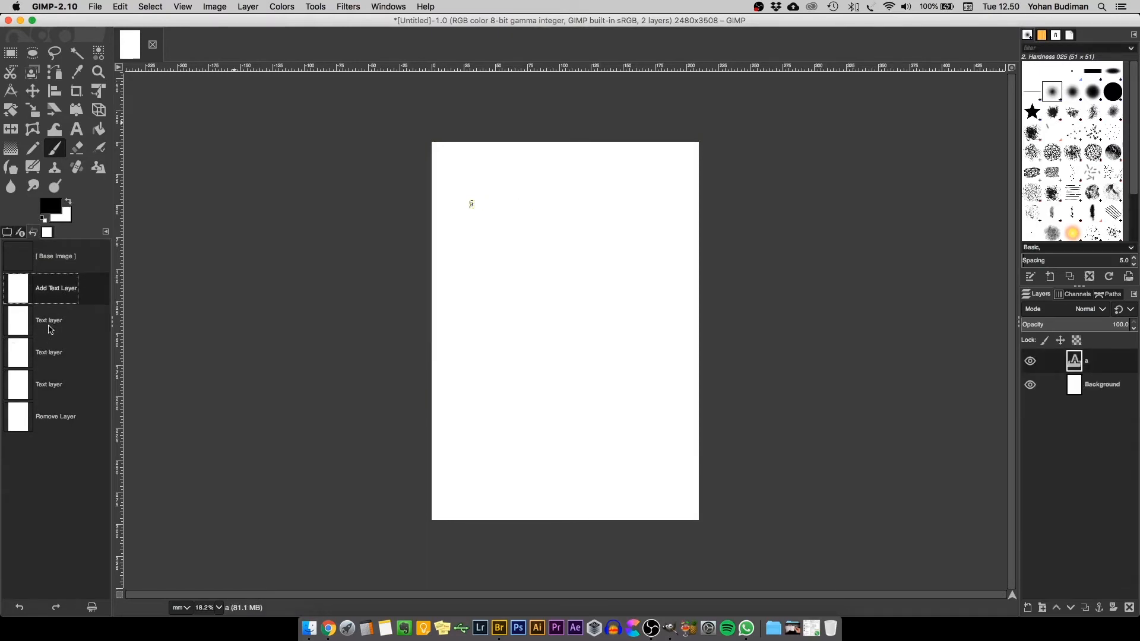
{"action": "left_click", "coordinate": [46, 386]}
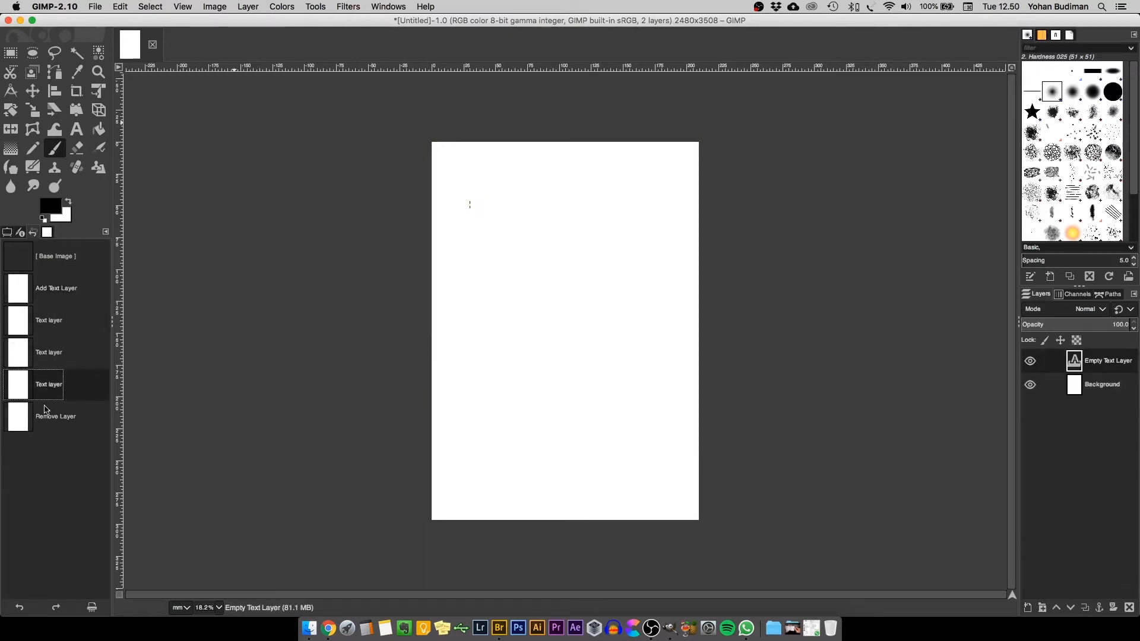
{"action": "left_click", "coordinate": [47, 414]}
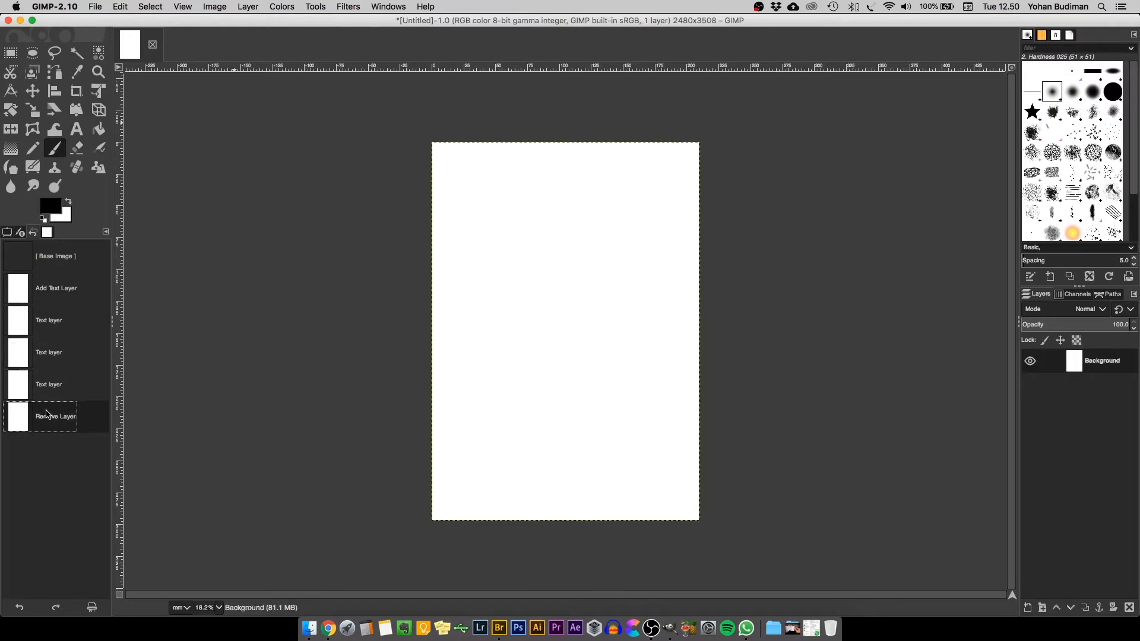
{"action": "left_click", "coordinate": [64, 288]}
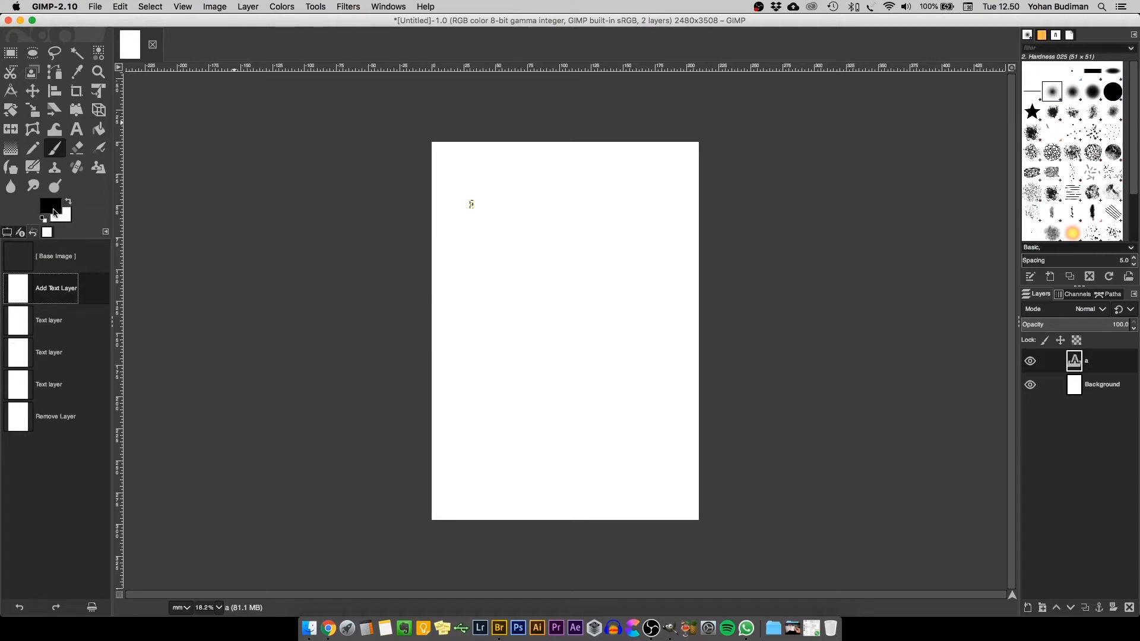
{"action": "left_click", "coordinate": [53, 212]}
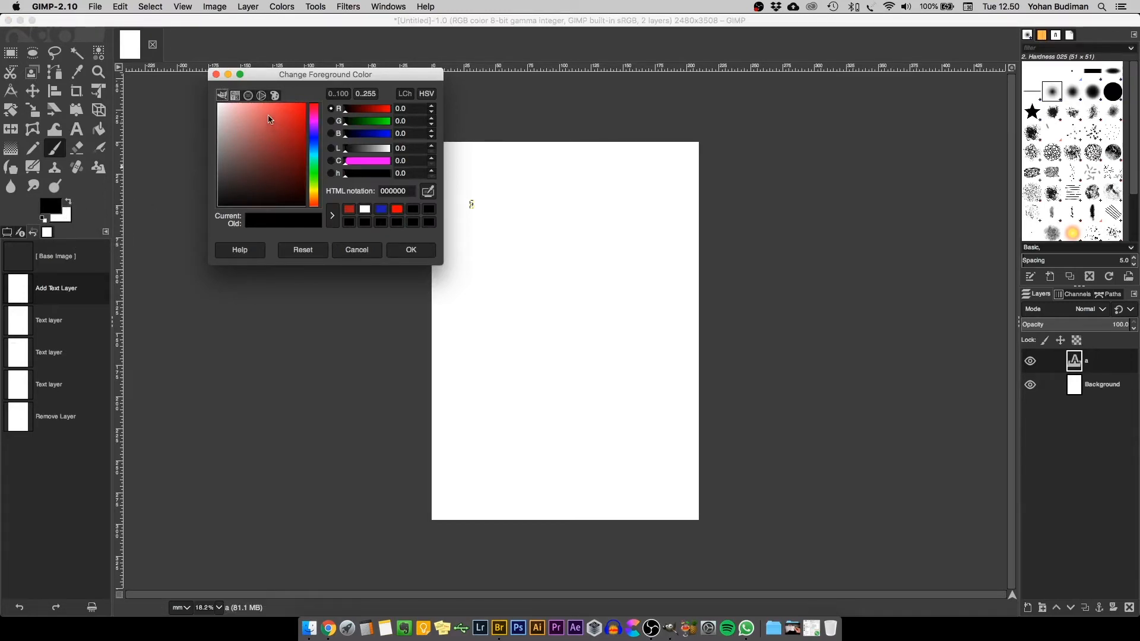
{"action": "left_click", "coordinate": [47, 209]}
{"action": "left_click", "coordinate": [47, 210]}
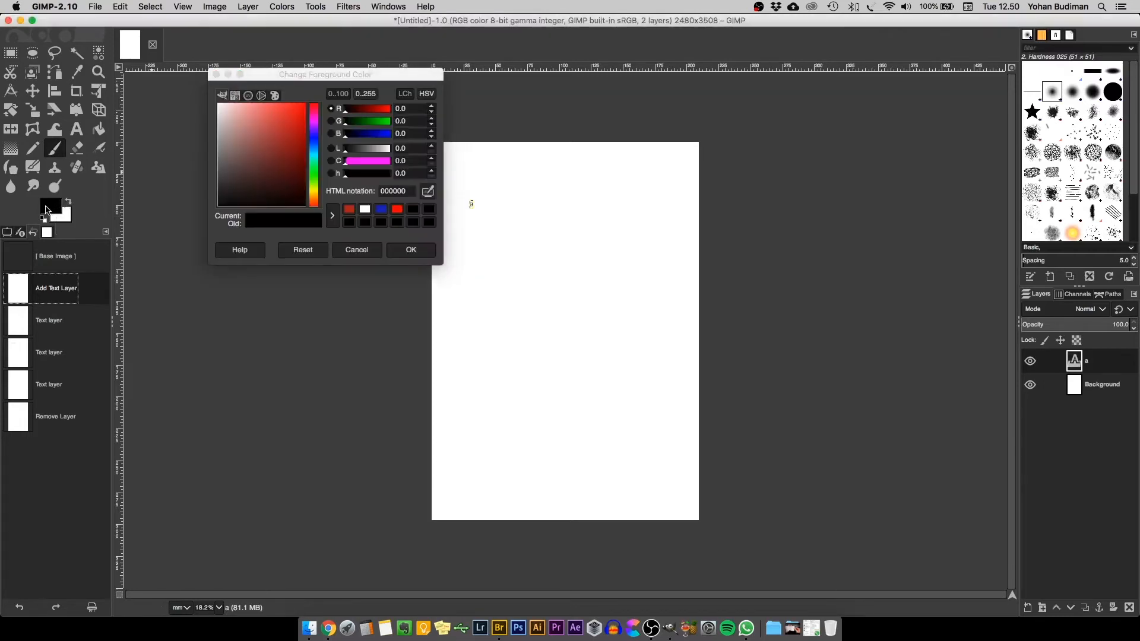
{"action": "key", "text": "Escape"}
Set the foreground colour to the red d22727.
{"action": "left_click", "coordinate": [48, 209]}
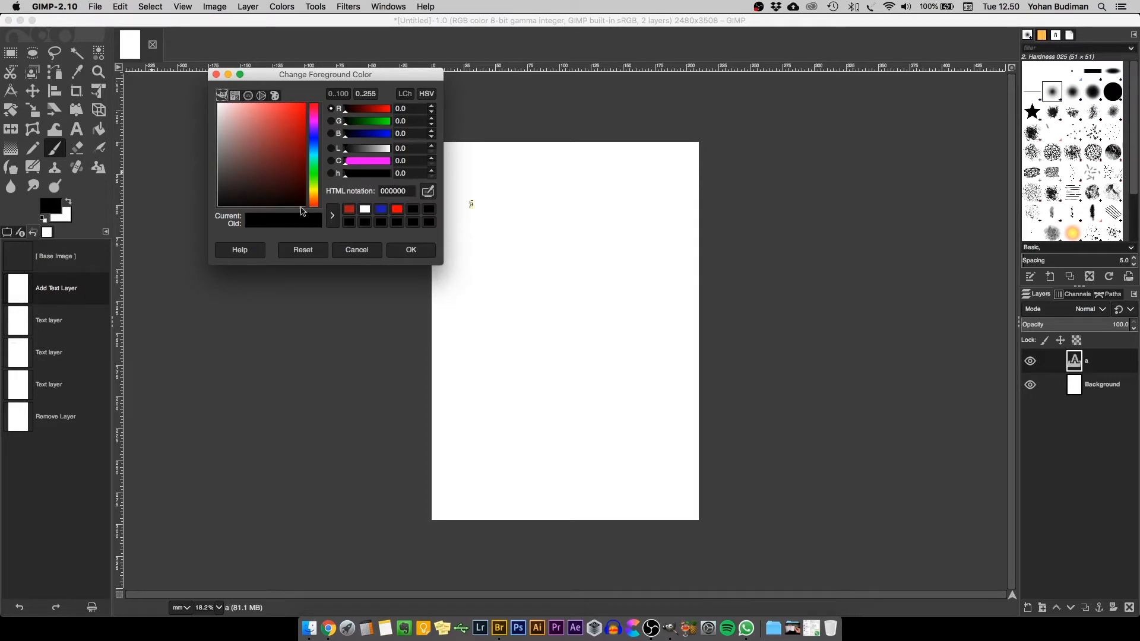
{"action": "left_click", "coordinate": [282, 162]}
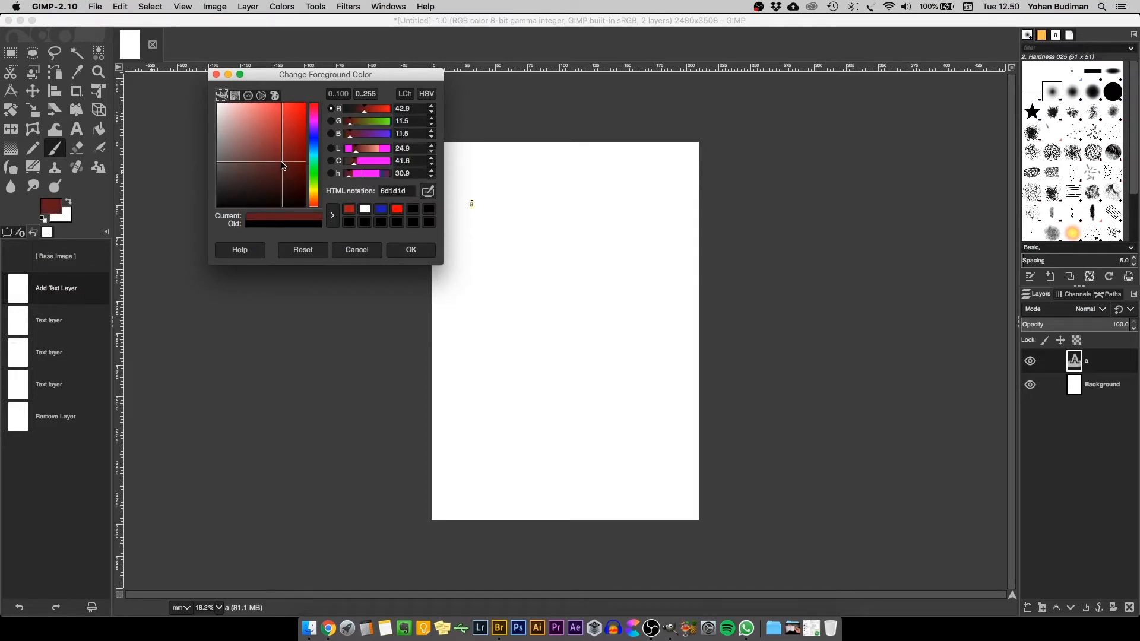
{"action": "left_click", "coordinate": [289, 119]}
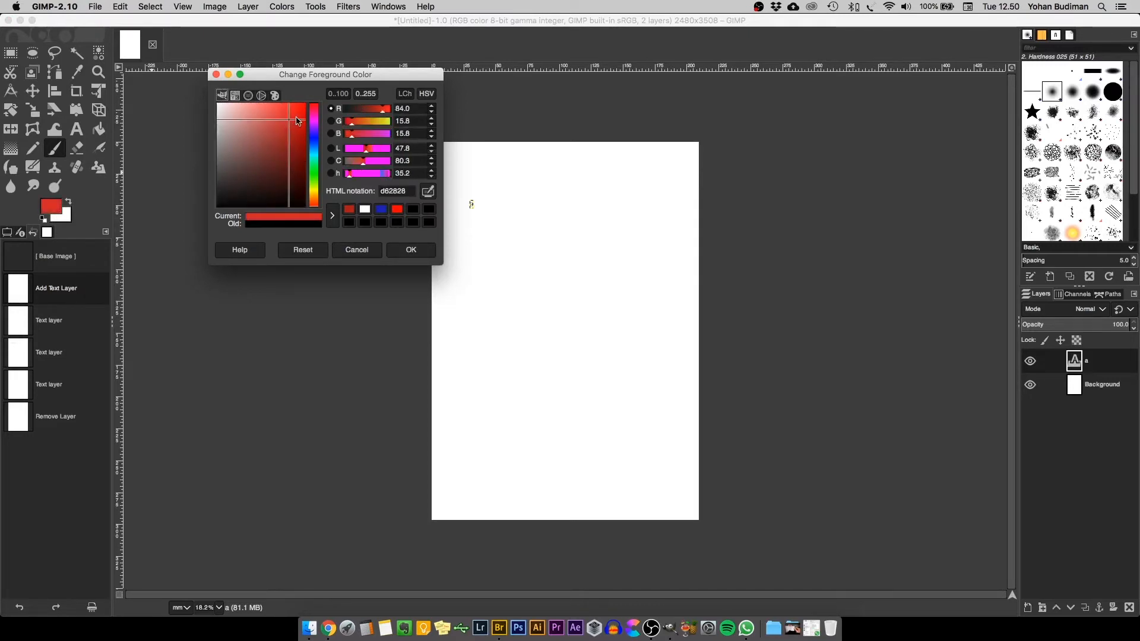
{"action": "left_click", "coordinate": [262, 119]}
{"action": "left_click", "coordinate": [290, 121]}
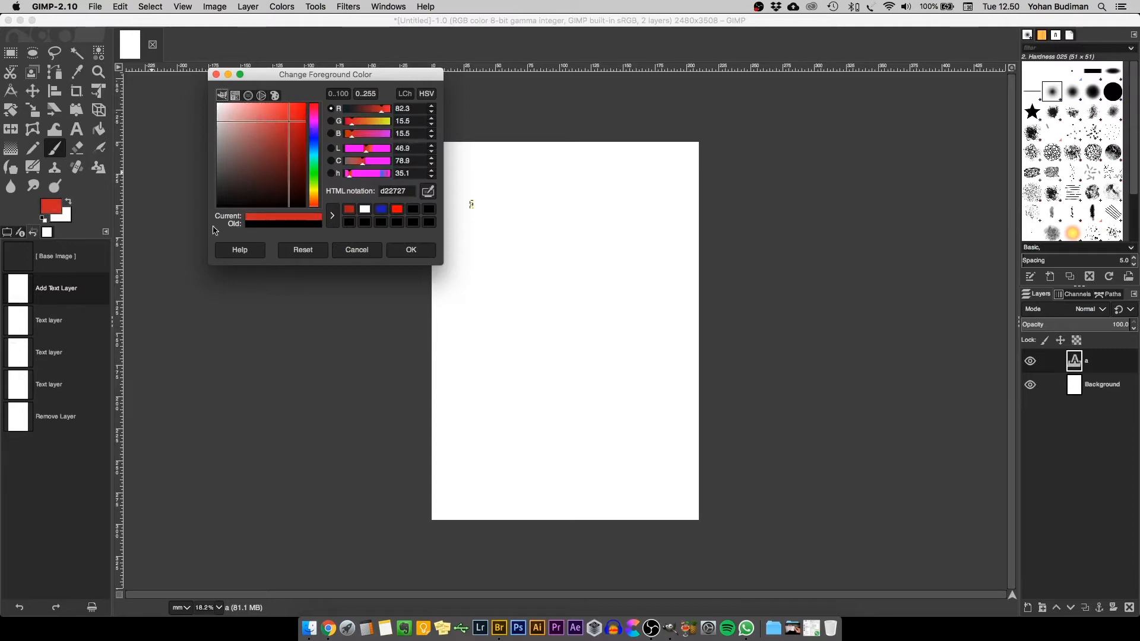
{"action": "key", "text": "Return"}
Set the background colour to the light blue-violet 8281eb.
{"action": "left_click", "coordinate": [61, 215]}
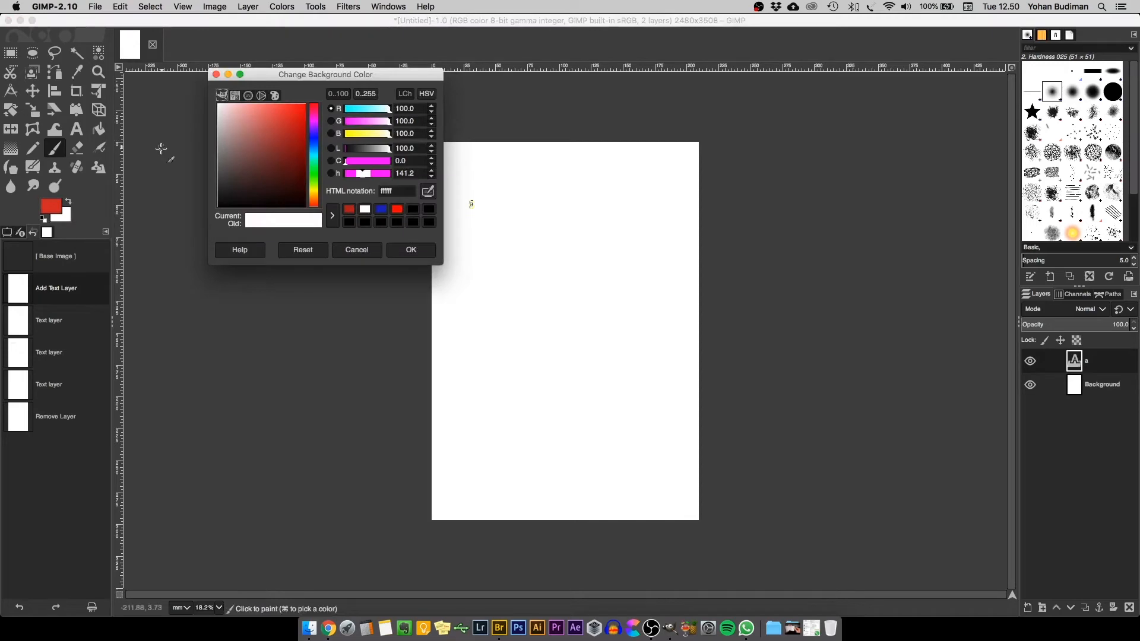
{"action": "left_click", "coordinate": [276, 137]}
{"action": "left_click", "coordinate": [250, 180]}
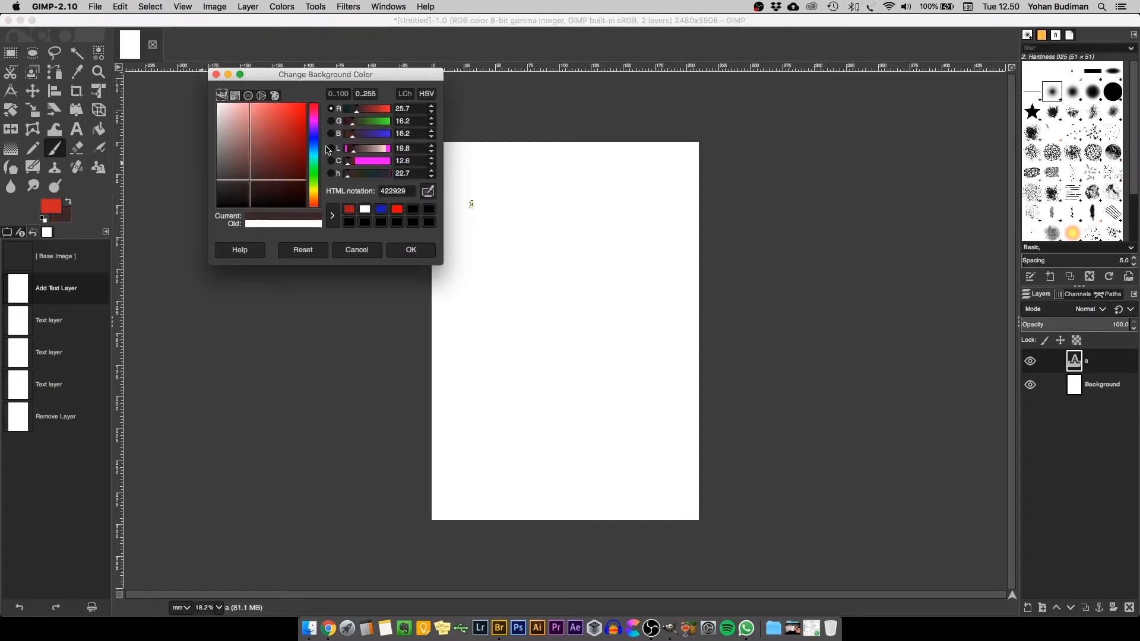
{"action": "left_click", "coordinate": [314, 138]}
{"action": "left_click", "coordinate": [289, 123]}
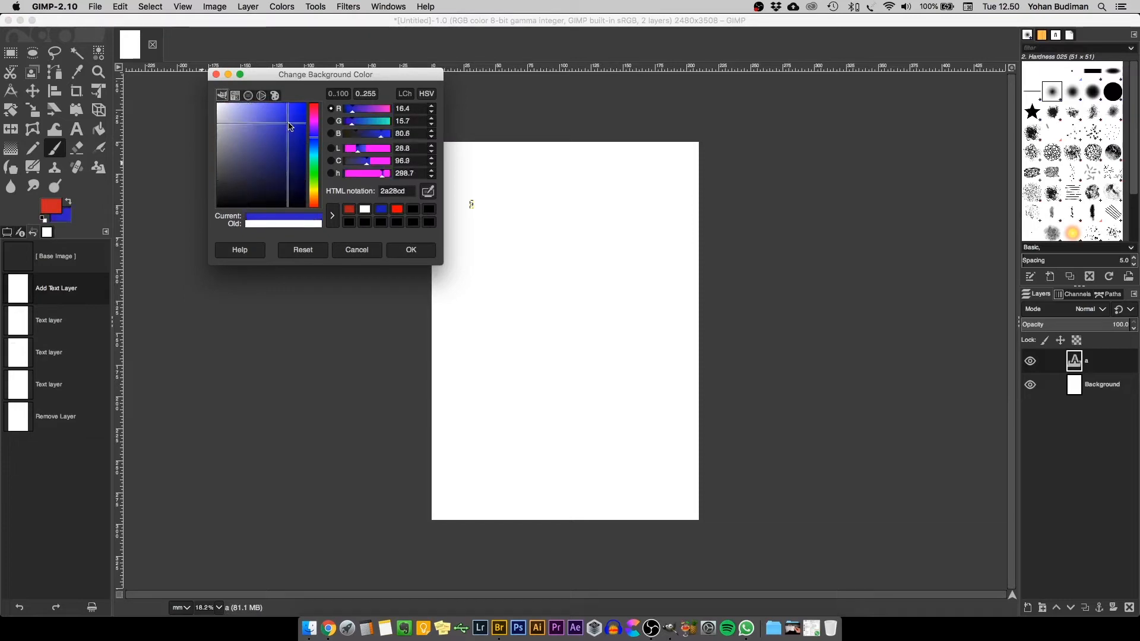
{"action": "left_click", "coordinate": [256, 111]}
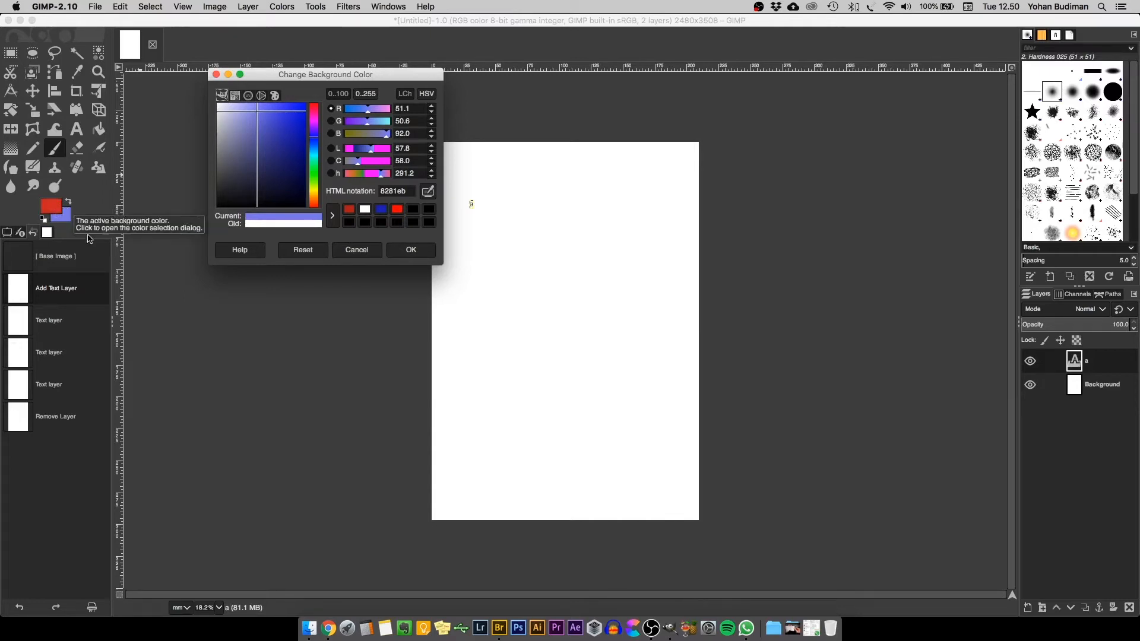
{"action": "left_click", "coordinate": [411, 250]}
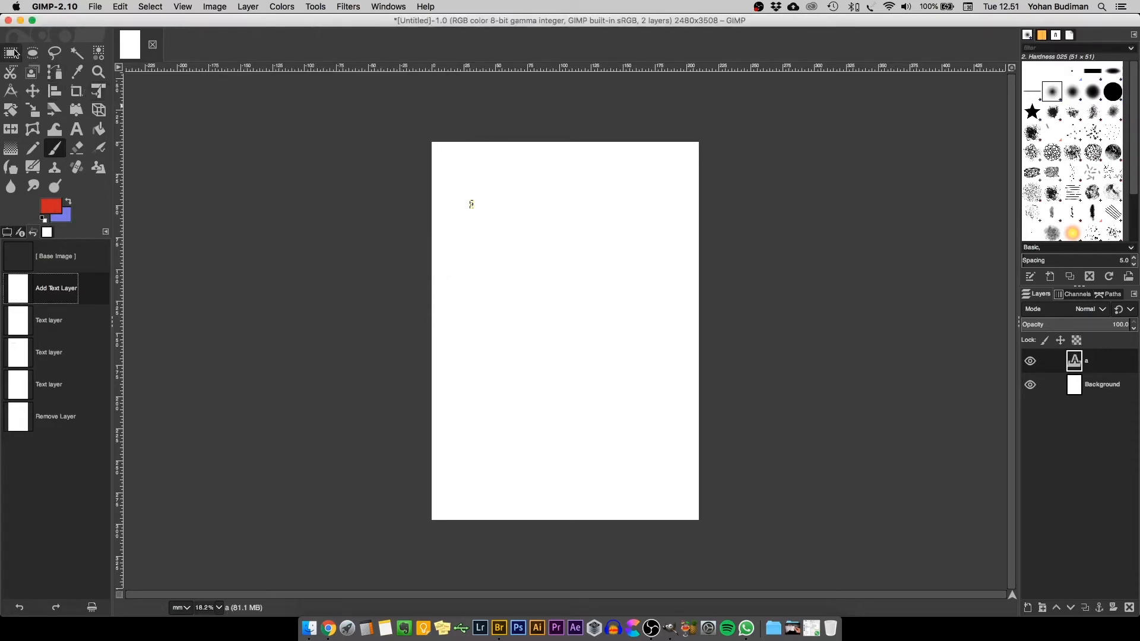
Select a rectangle about 1166 × 786 px below the letter "a" and bucket-fill it with the background colour on the Background layer.
{"action": "key", "text": "r"}
{"action": "left_click_drag", "start_coordinate": [469, 214], "coordinate": [595, 298]}
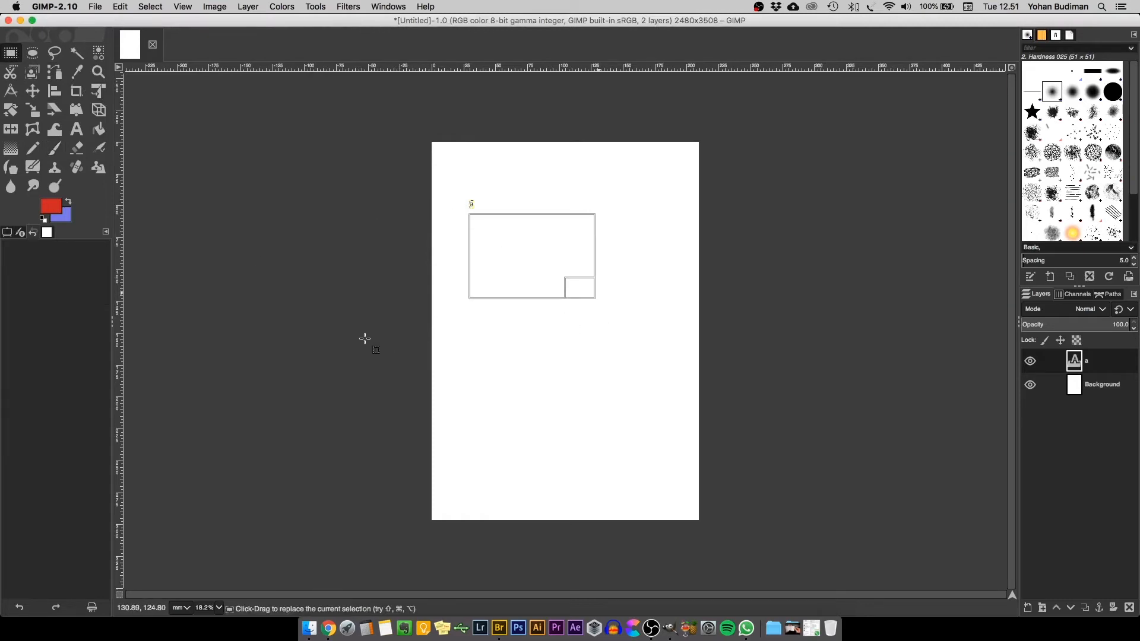
{"action": "left_click", "coordinate": [100, 130]}
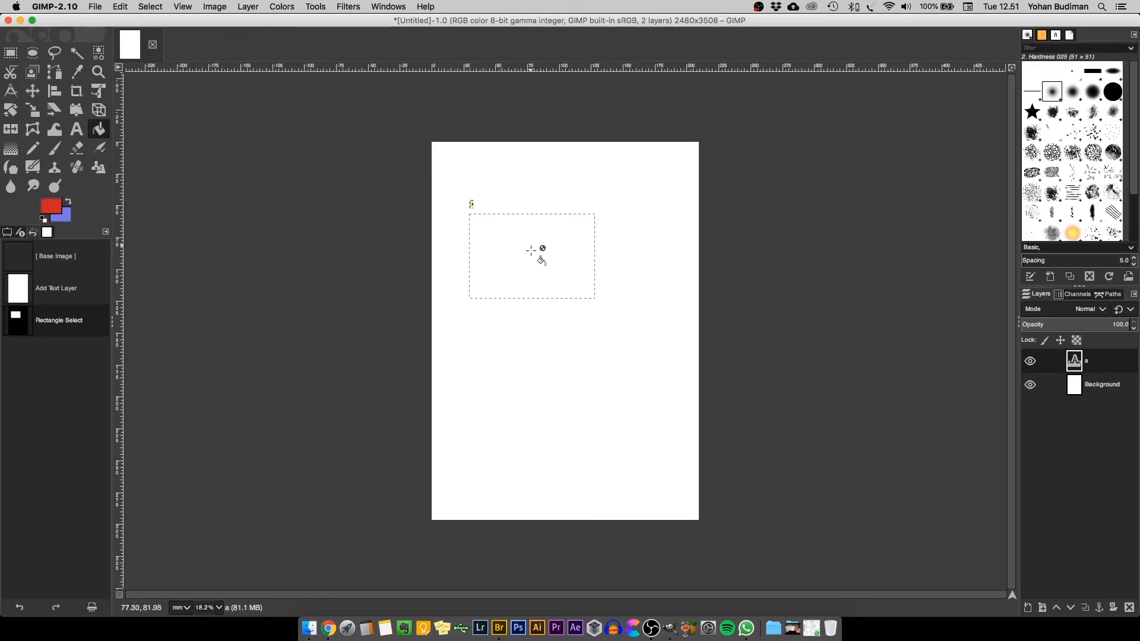
{"action": "left_click", "coordinate": [1092, 396]}
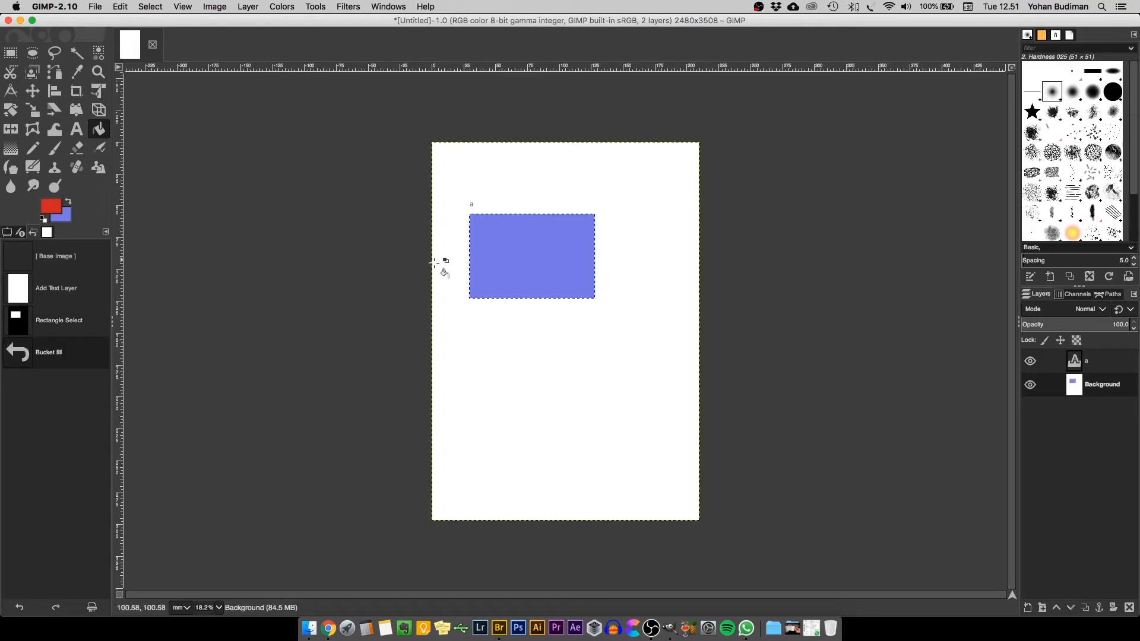
Scribble in red inside the blue rectangle, first with the Pencil and then with the Paintbrush.
{"action": "left_click", "coordinate": [40, 151]}
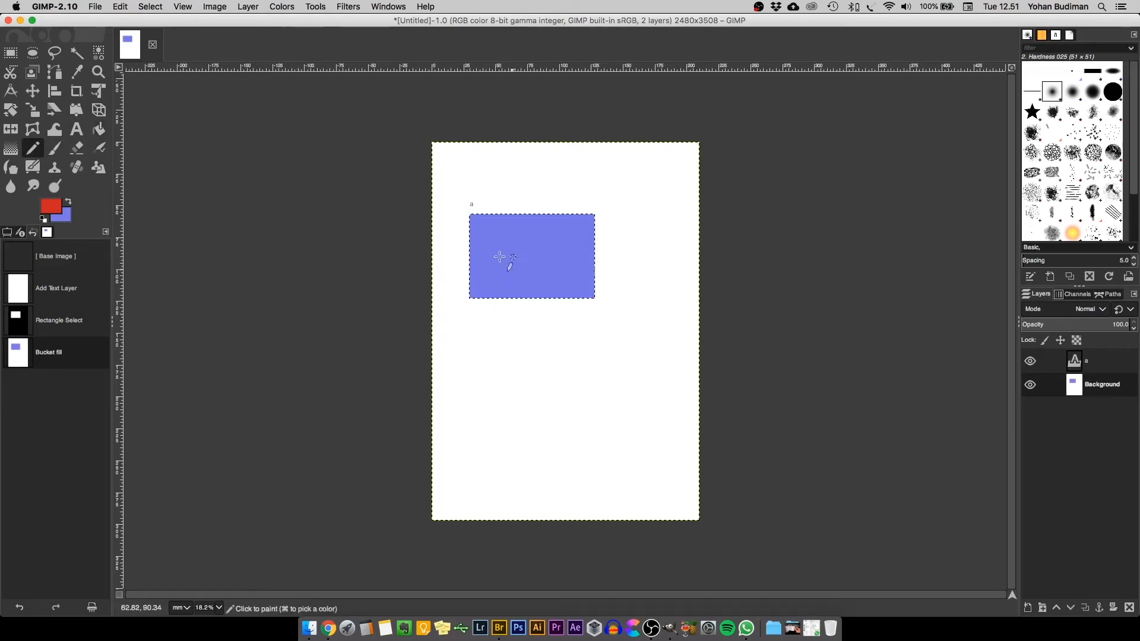
{"action": "mouse_move", "coordinate": [490, 261]}
{"action": "left_mouse_down"}
{"action": "mouse_move", "coordinate": [518, 241]}
{"action": "mouse_move", "coordinate": [531, 254]}
{"action": "mouse_move", "coordinate": [511, 270]}
{"action": "mouse_move", "coordinate": [529, 287]}
{"action": "mouse_move", "coordinate": [555, 265]}
{"action": "mouse_move", "coordinate": [550, 249]}
{"action": "mouse_move", "coordinate": [533, 261]}
{"action": "mouse_move", "coordinate": [569, 284]}
{"action": "left_mouse_up"}
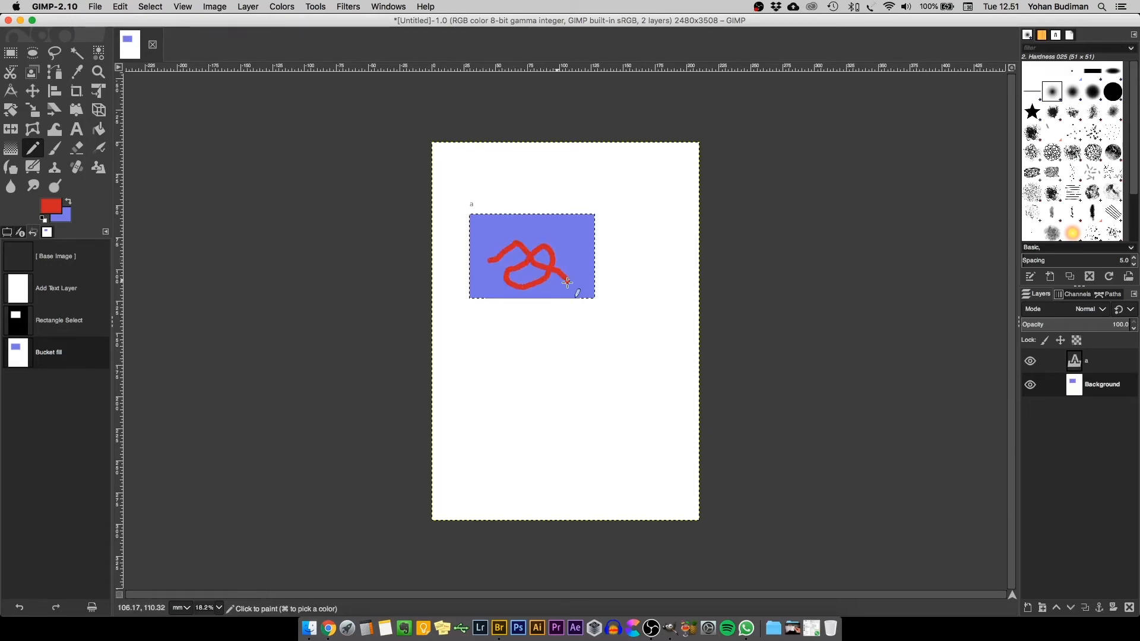
{"action": "left_click", "coordinate": [57, 147]}
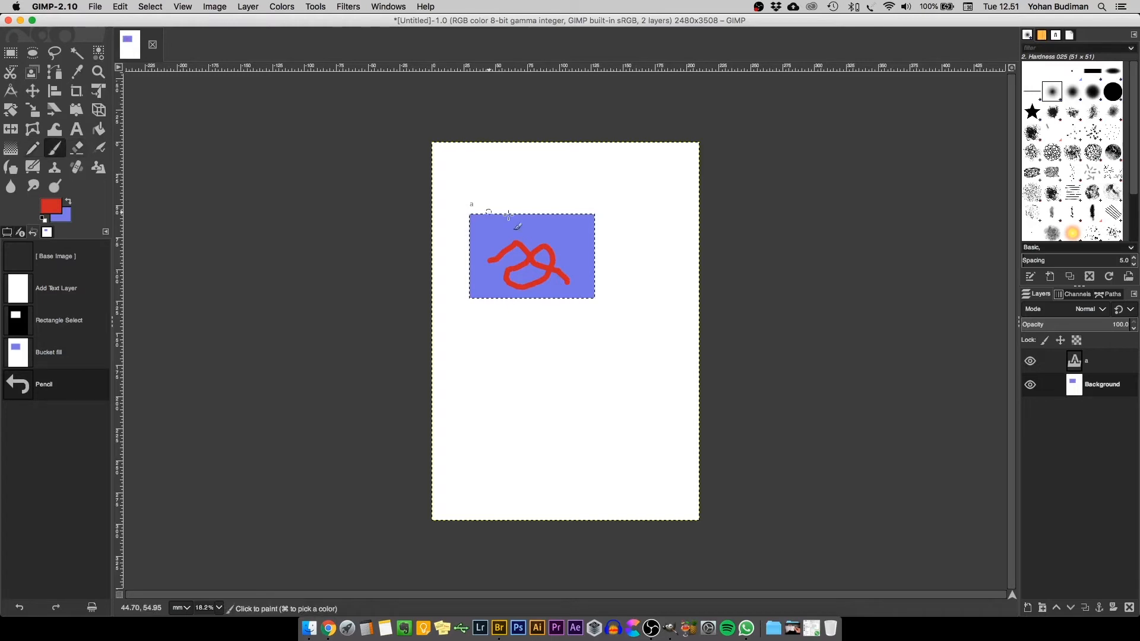
{"action": "mouse_move", "coordinate": [500, 220]}
{"action": "left_mouse_down"}
{"action": "mouse_move", "coordinate": [569, 252]}
{"action": "mouse_move", "coordinate": [543, 244]}
{"action": "left_mouse_up"}
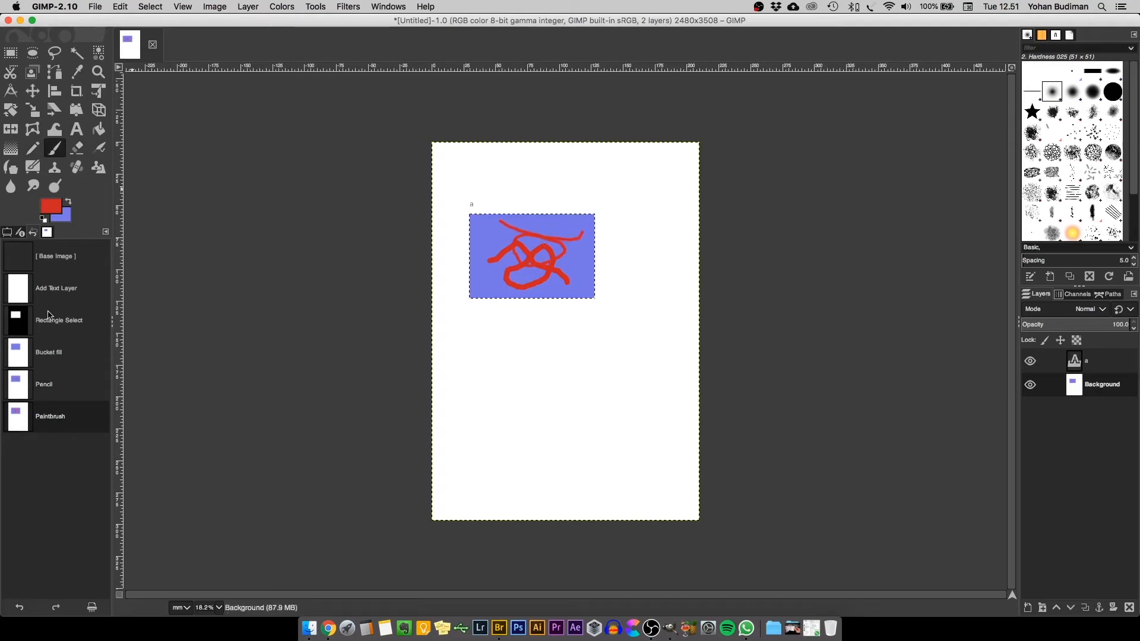
Show the Paintbrush's tool options, try the 2. Hardness 075 brush and choose the 2. Star brush.
{"action": "left_click", "coordinate": [7, 233]}
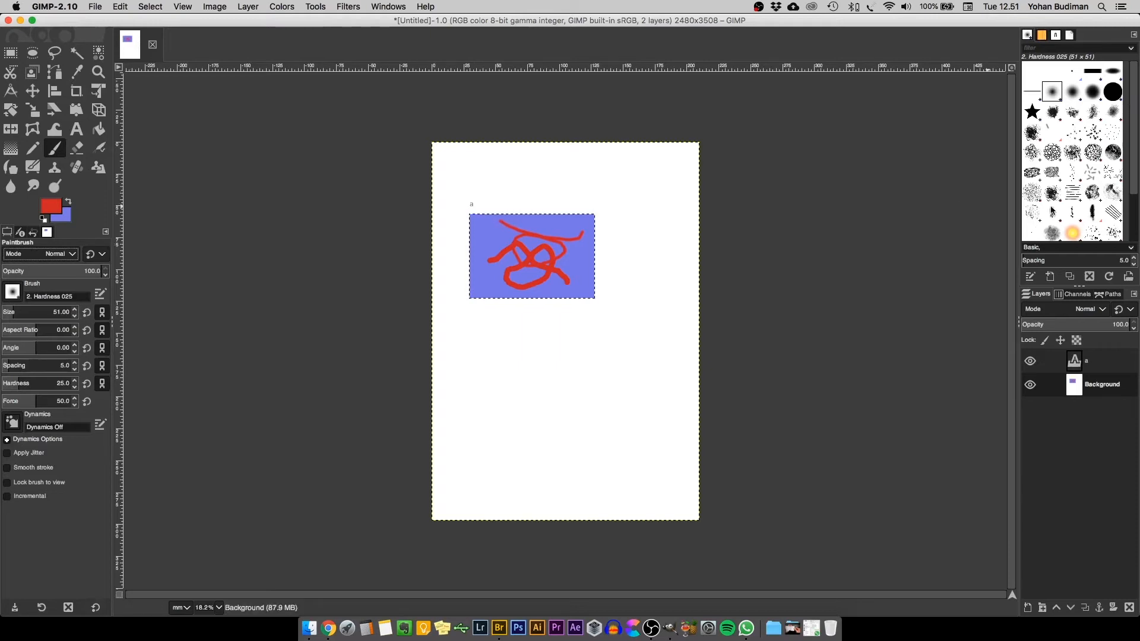
{"action": "left_click", "coordinate": [1095, 93]}
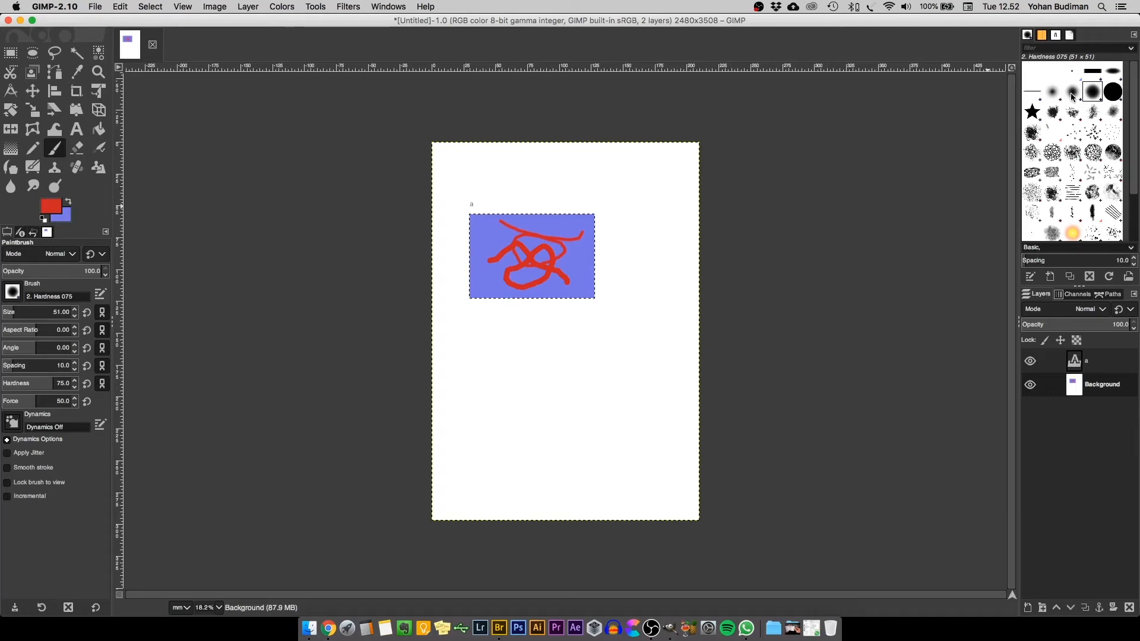
{"action": "left_click", "coordinate": [1033, 112]}
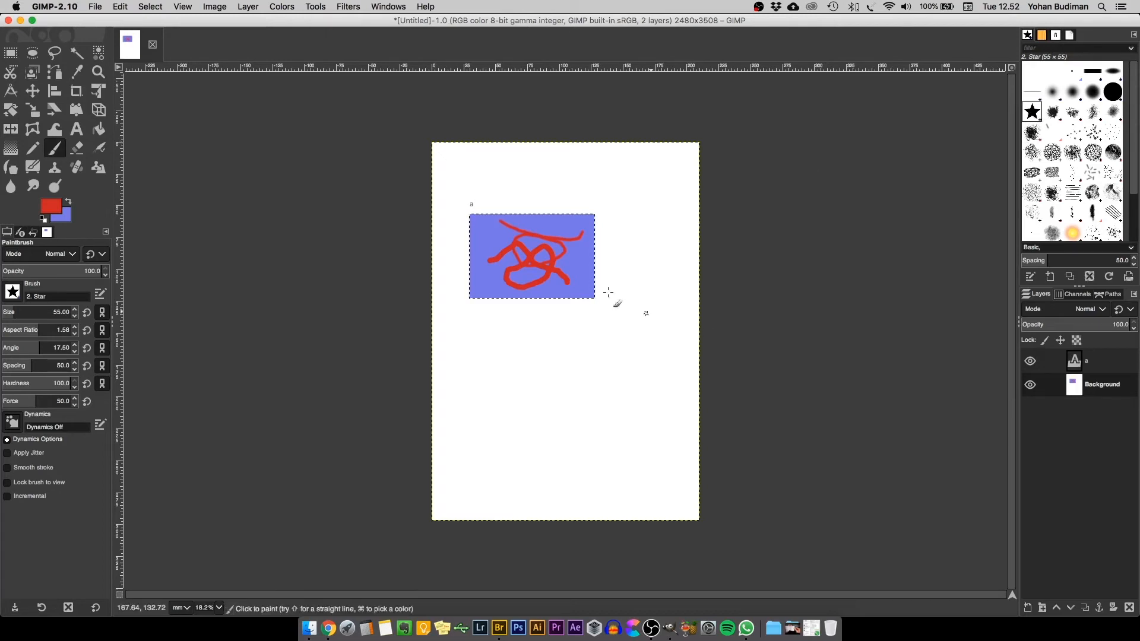
Select a rectangle about 1556 × 1226 px on the page's lower half and paint several red star-brush strokes inside it.
{"action": "left_click", "coordinate": [6, 58]}
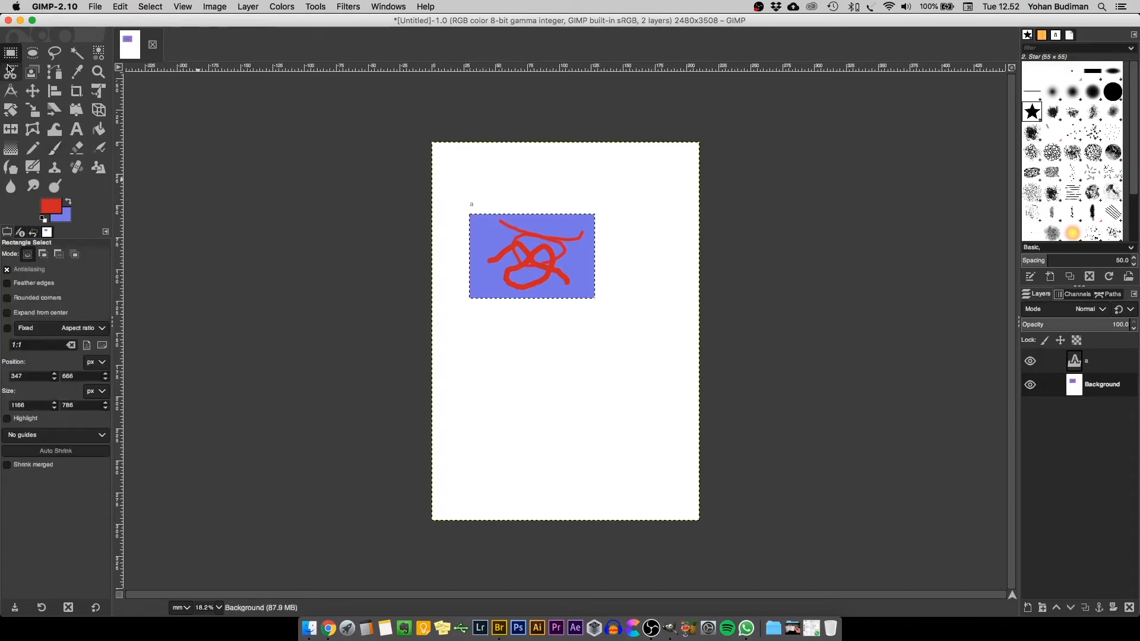
{"action": "left_click_drag", "start_coordinate": [511, 324], "coordinate": [679, 457]}
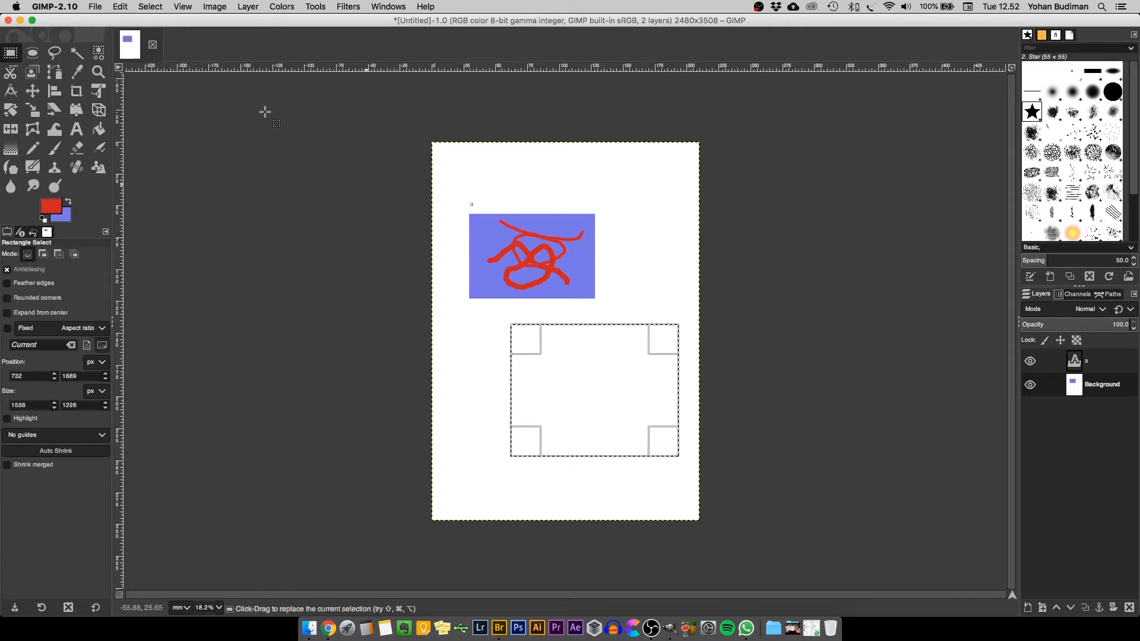
{"action": "left_click", "coordinate": [55, 148]}
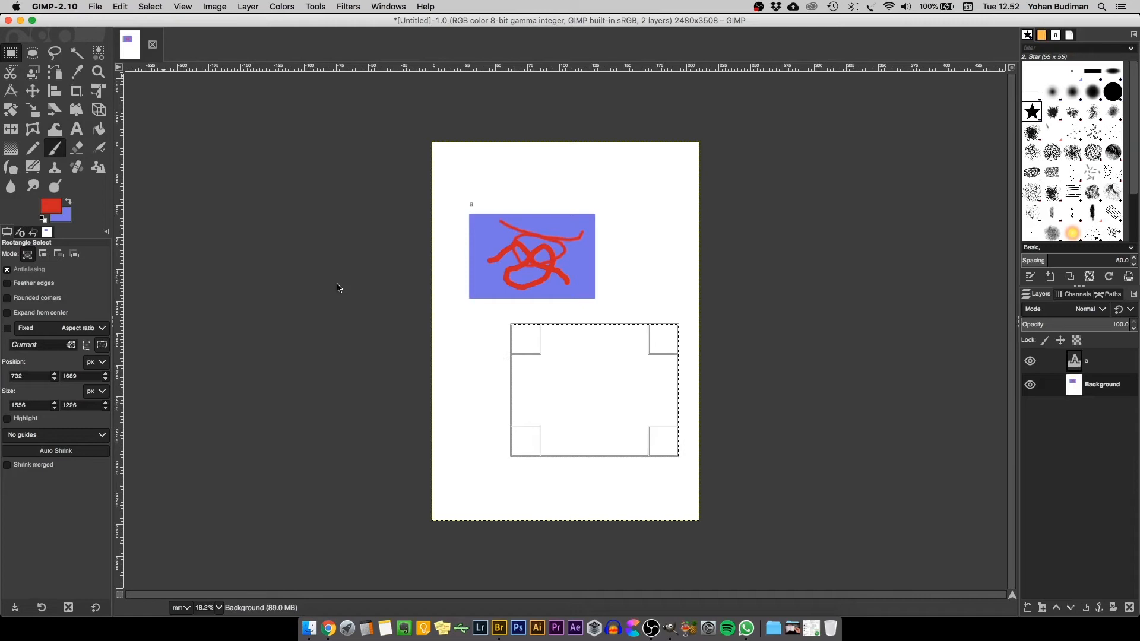
{"action": "left_click_drag", "start_coordinate": [535, 359], "coordinate": [603, 407]}
{"action": "mouse_move", "coordinate": [614, 374]}
{"action": "left_mouse_down"}
{"action": "mouse_move", "coordinate": [636, 351]}
{"action": "mouse_move", "coordinate": [653, 417]}
{"action": "mouse_move", "coordinate": [658, 405]}
{"action": "left_mouse_up"}
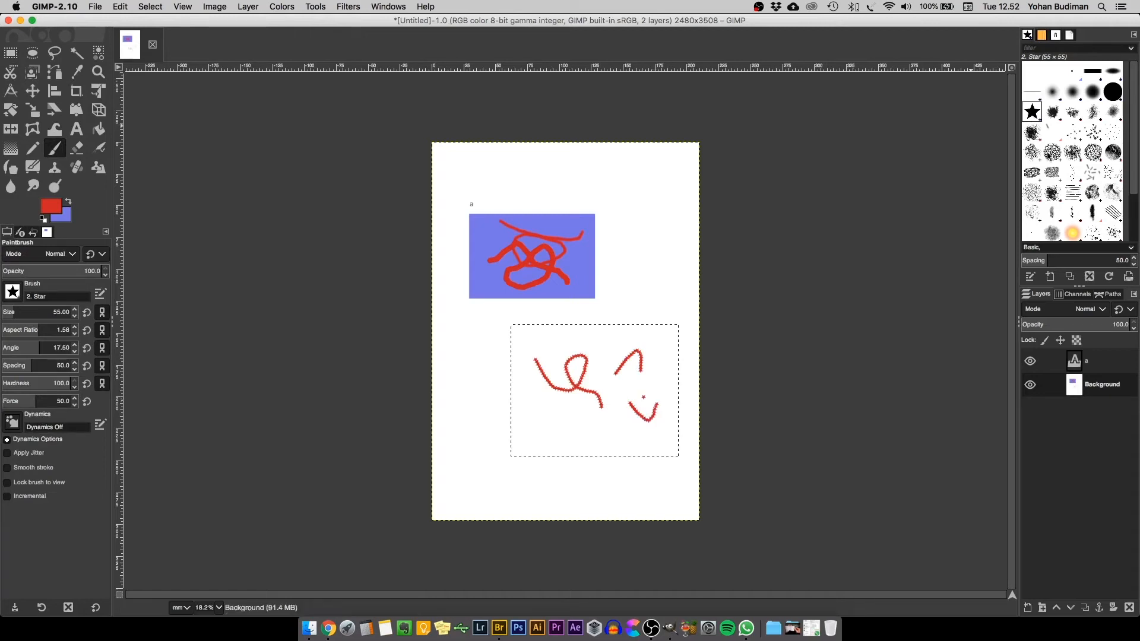
Paint large looping red strokes inside the lower selection with the Cell 02 texture brush.
{"action": "left_click", "coordinate": [1049, 155]}
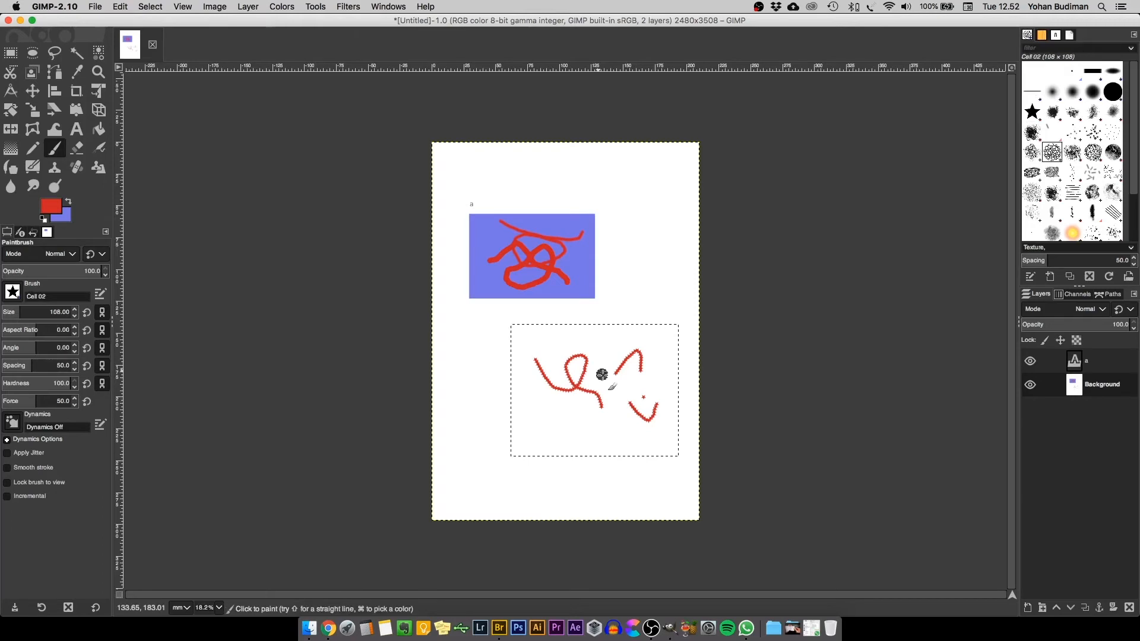
{"action": "mouse_move", "coordinate": [602, 374]}
{"action": "left_mouse_down"}
{"action": "mouse_move", "coordinate": [614, 401]}
{"action": "mouse_move", "coordinate": [553, 417]}
{"action": "mouse_move", "coordinate": [634, 350]}
{"action": "left_mouse_up"}
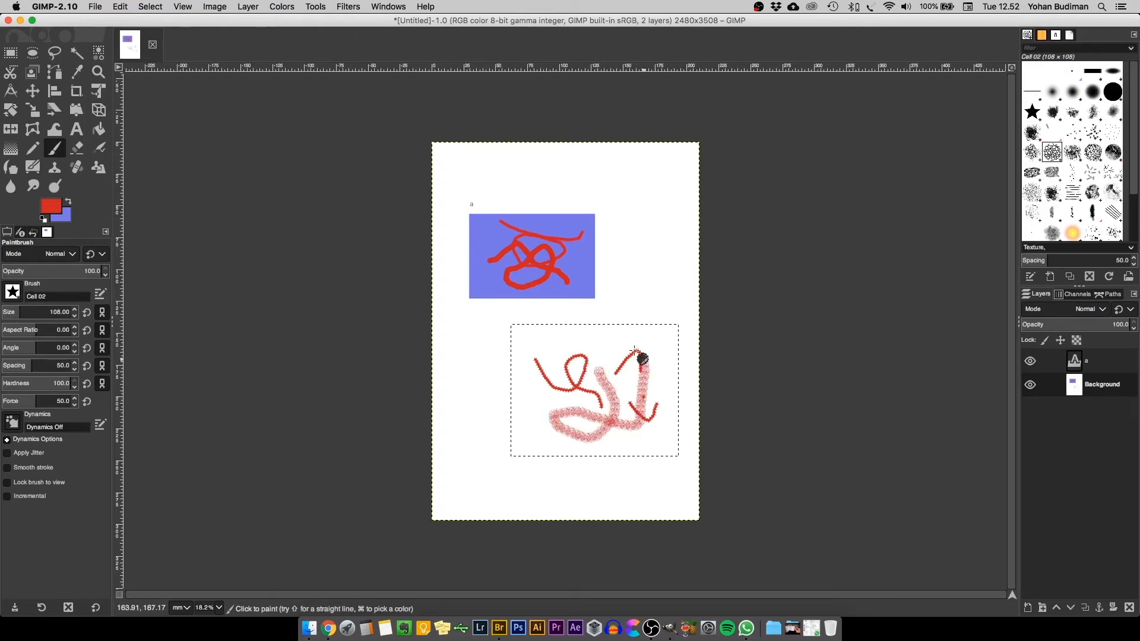
{"action": "mouse_move", "coordinate": [634, 351]}
{"action": "left_mouse_down"}
{"action": "mouse_move", "coordinate": [636, 438]}
{"action": "mouse_move", "coordinate": [628, 333]}
{"action": "left_mouse_up"}
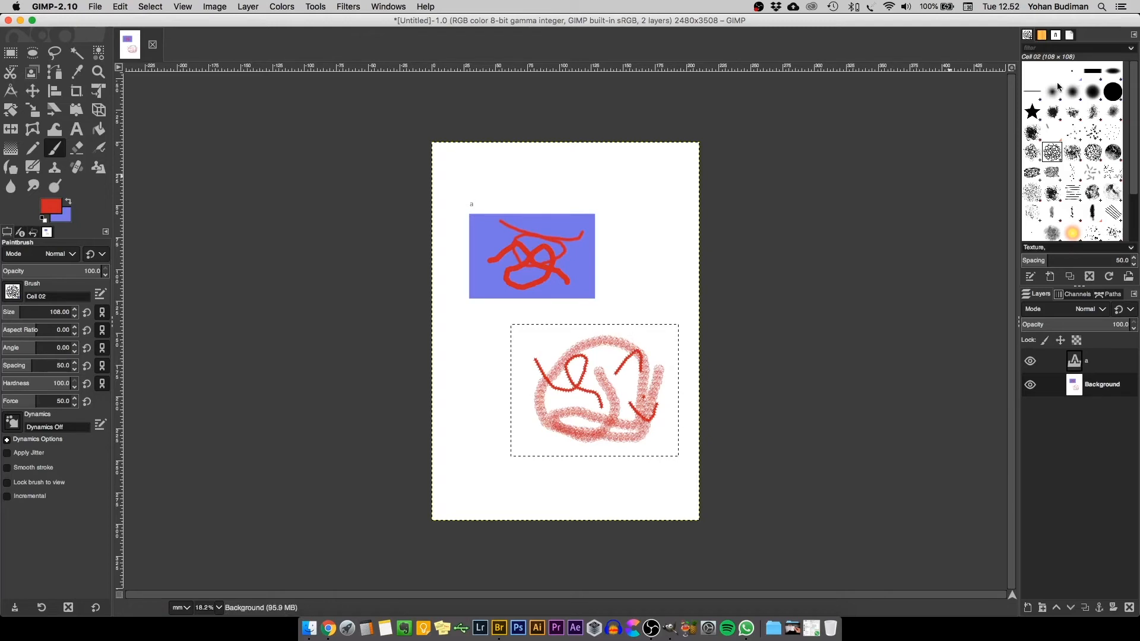
Look through the available patterns, the font list and the history of recently opened documents.
{"action": "left_click", "coordinate": [1042, 36]}
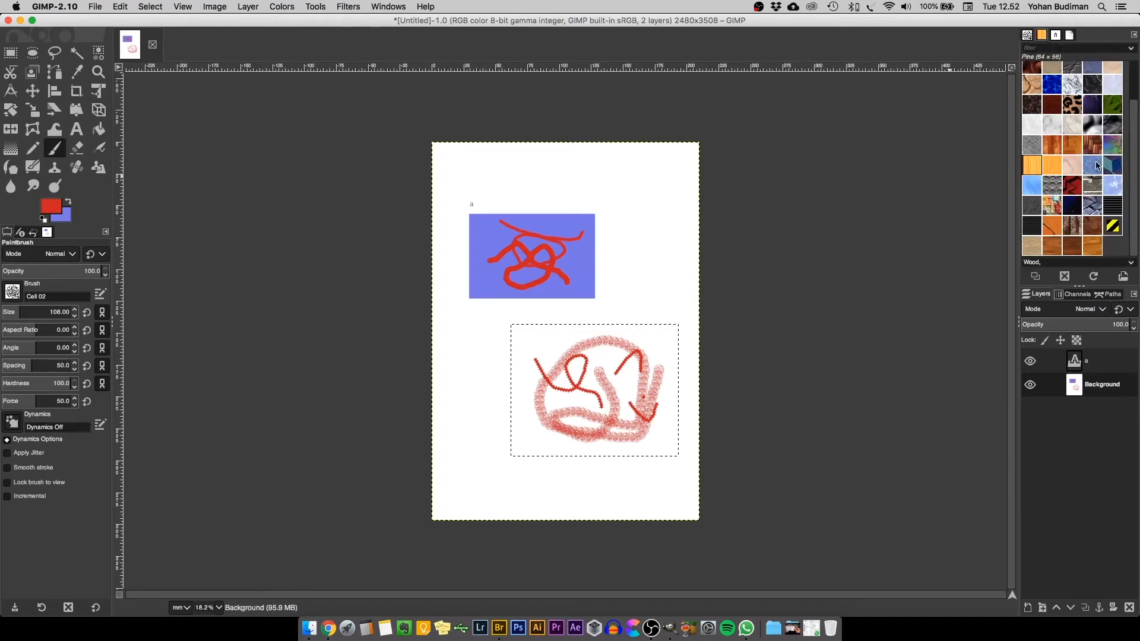
{"action": "left_click", "coordinate": [1056, 36]}
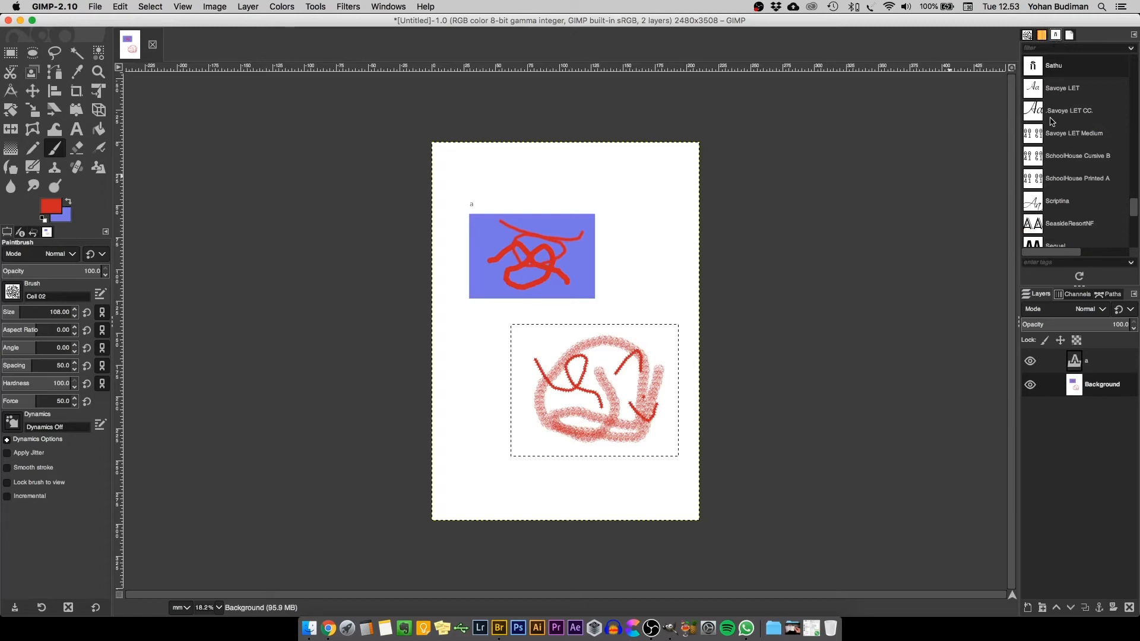
{"action": "scroll", "coordinate": [1061, 218], "scroll_direction": "down", "scroll_amount": 5}
{"action": "scroll", "coordinate": [1061, 217], "scroll_direction": "down", "scroll_amount": 3}
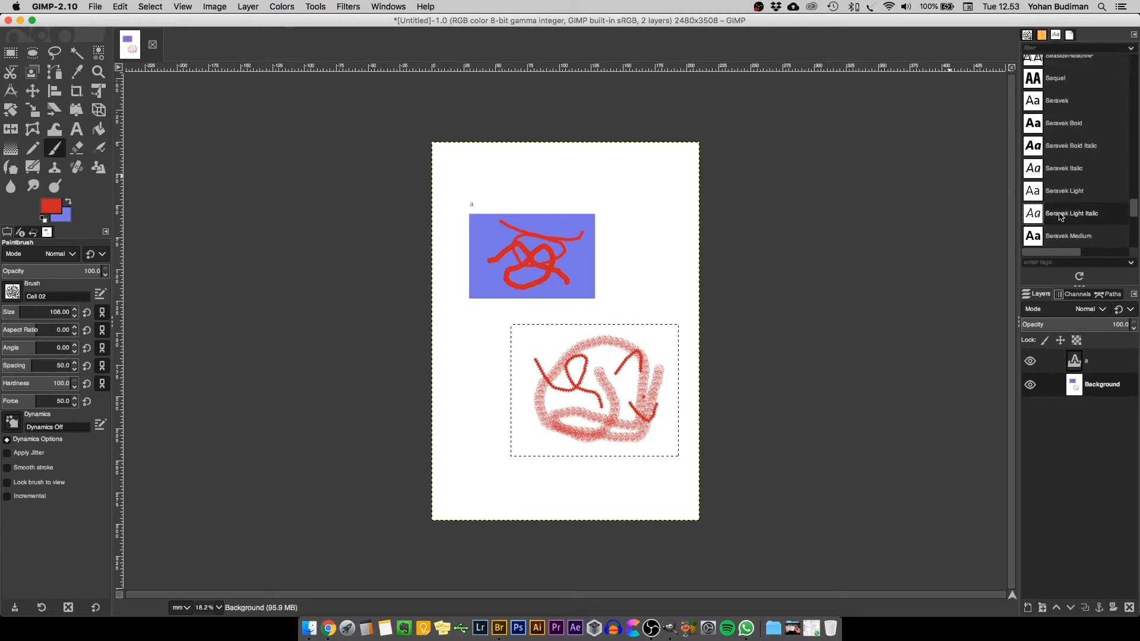
{"action": "left_click", "coordinate": [1072, 36]}
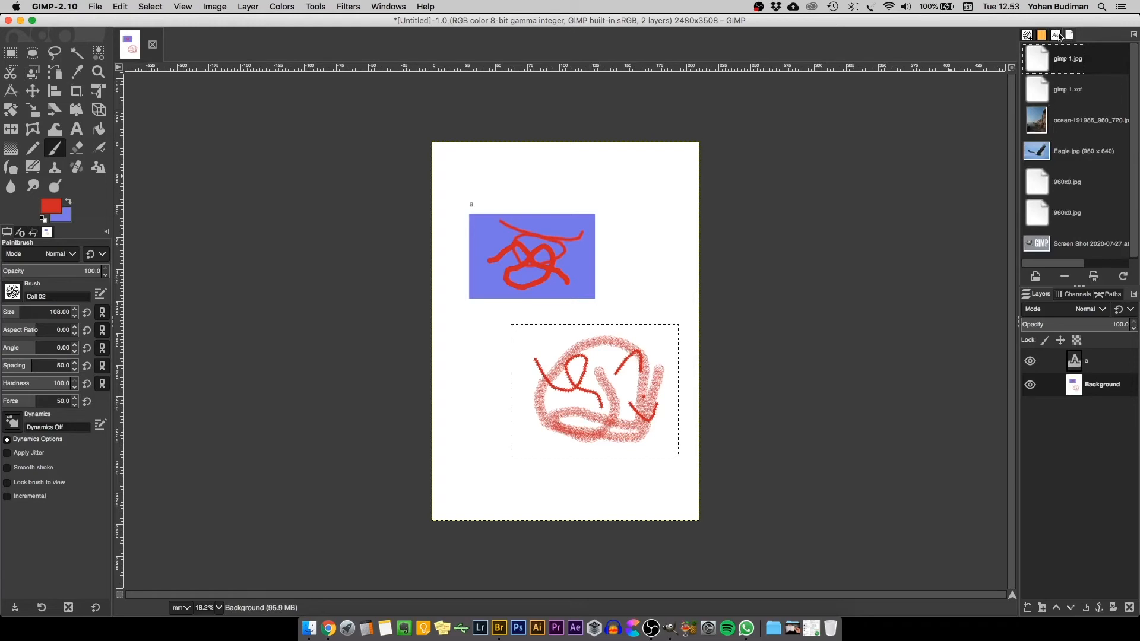
{"action": "left_click", "coordinate": [1057, 35]}
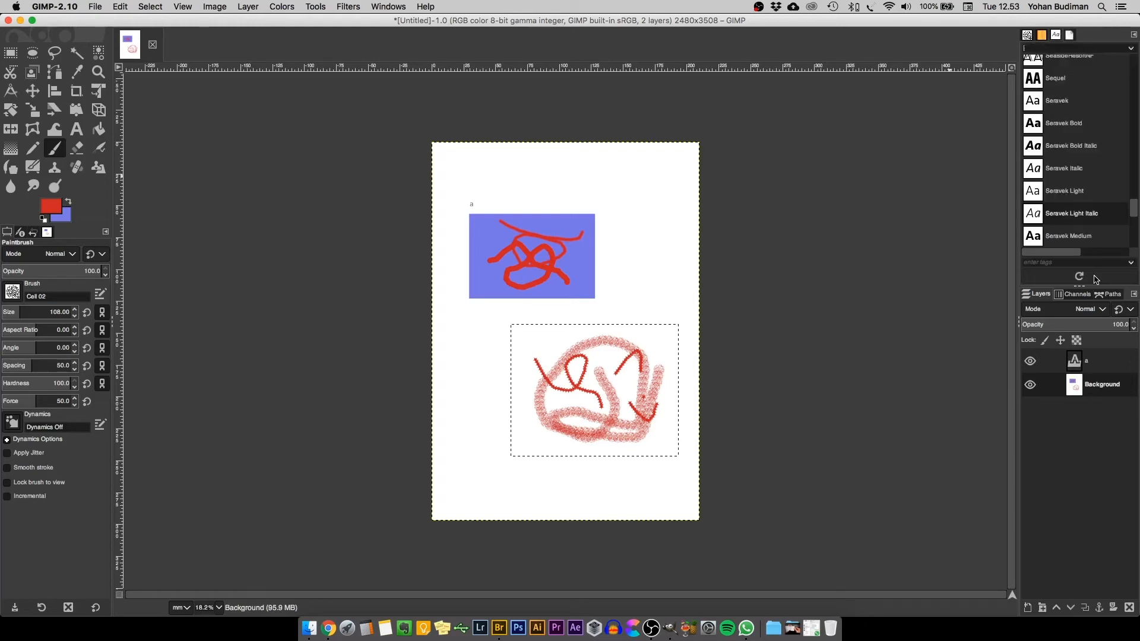
Delete the text layer "a", leaving the Background layer in place.
{"action": "left_click", "coordinate": [1103, 364]}
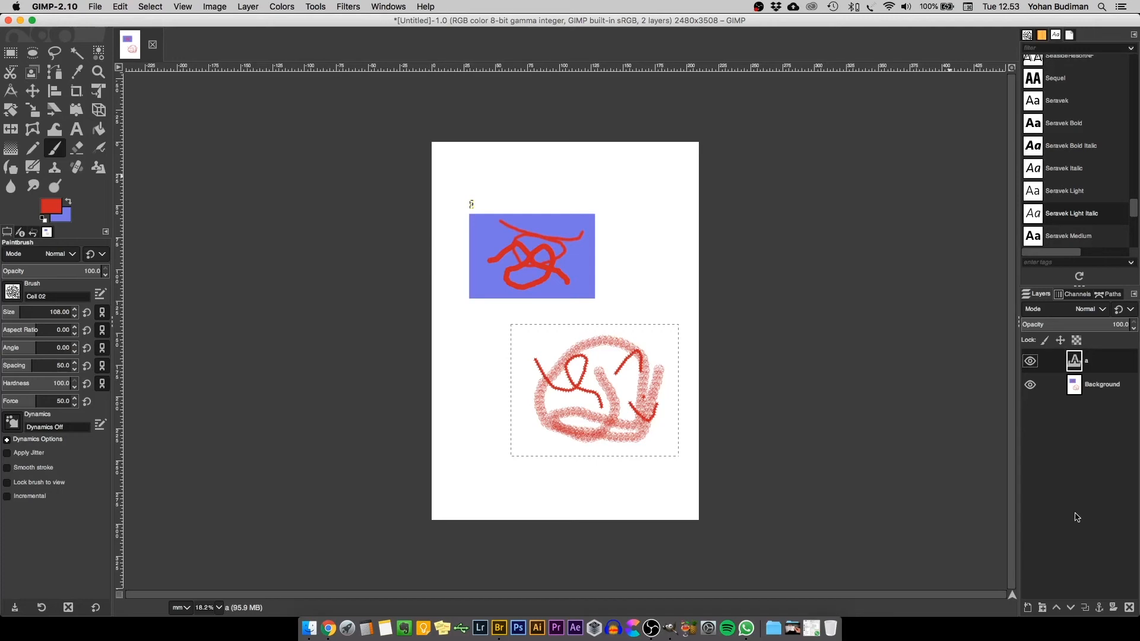
{"action": "left_click", "coordinate": [1130, 609]}
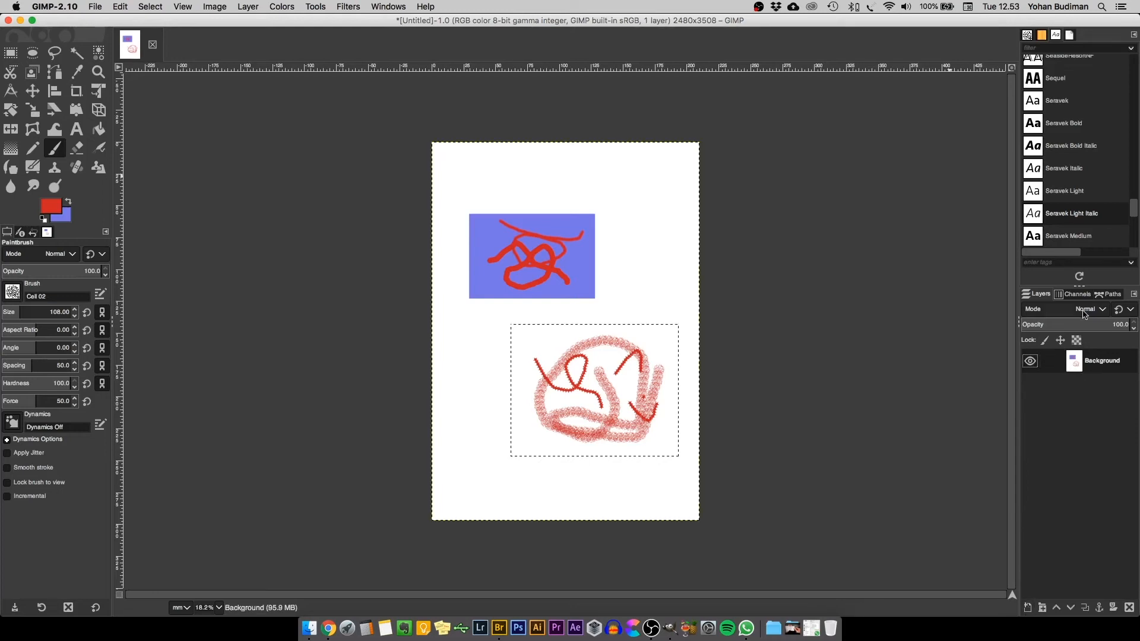
Review the image's colour channels and its paths, and return to the layer list.
{"action": "left_click", "coordinate": [1073, 295]}
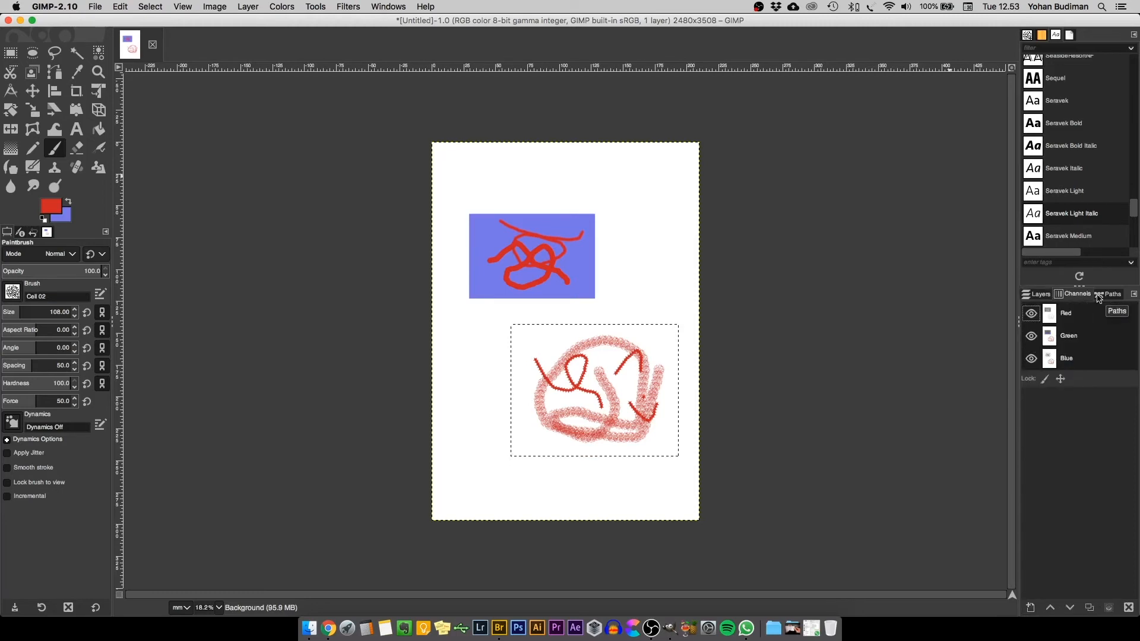
{"action": "left_click", "coordinate": [1103, 297]}
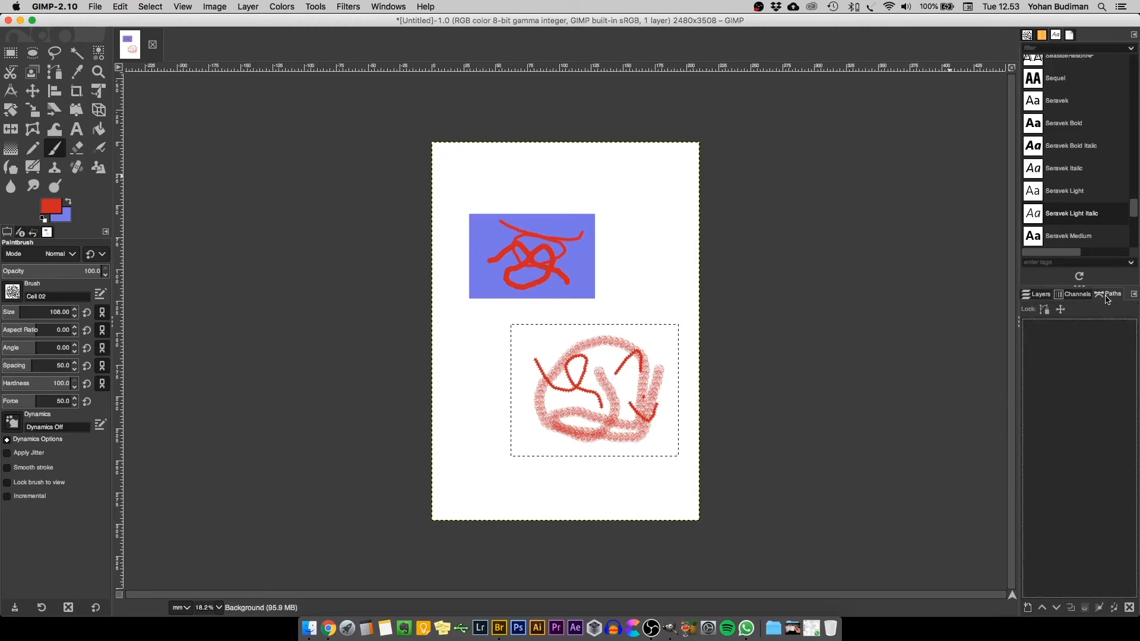
{"action": "left_click", "coordinate": [1072, 295]}
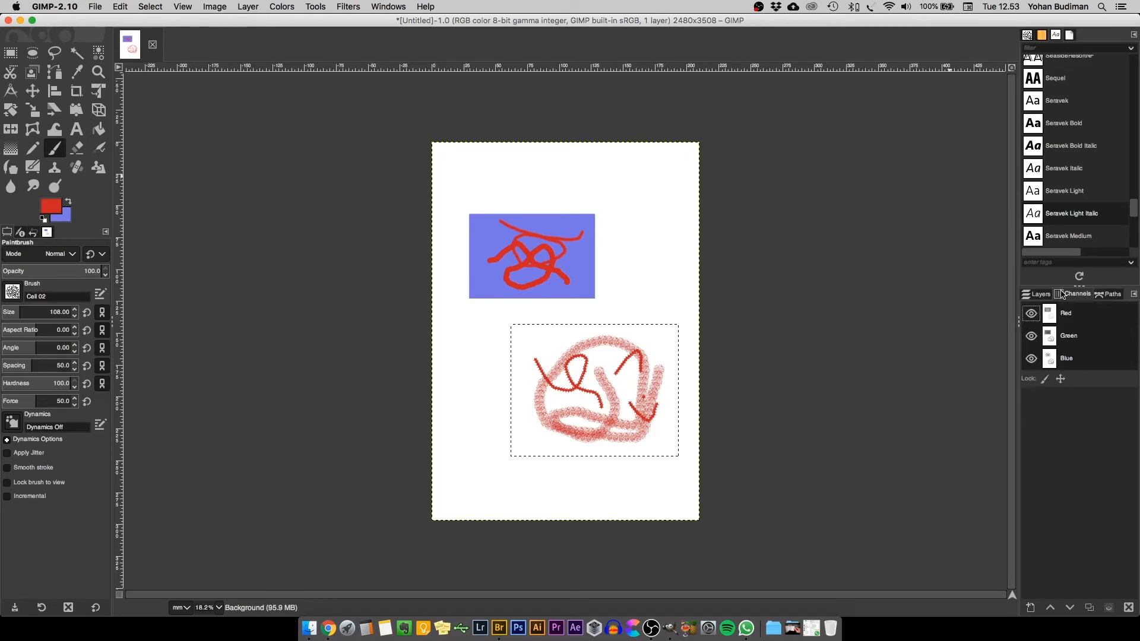
{"action": "left_click", "coordinate": [1039, 295]}
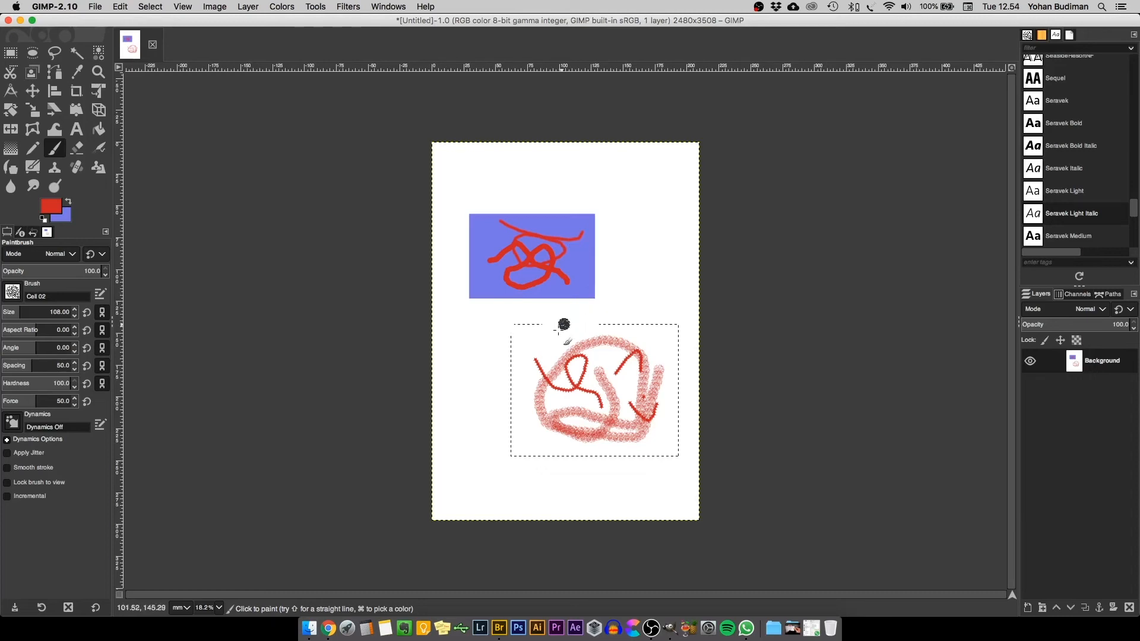
Paint two diagonal Cell 02 strokes across the lower selection's edges, and switch to the Rectangle Select tool.
{"action": "left_click_drag", "start_coordinate": [564, 324], "coordinate": [511, 369]}
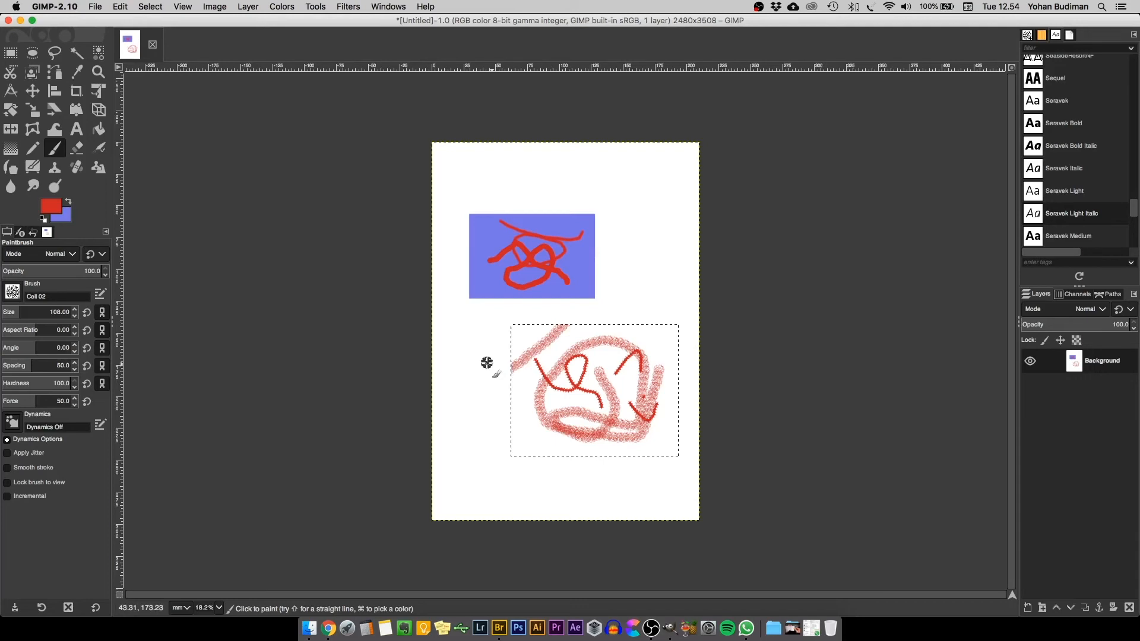
{"action": "left_click_drag", "start_coordinate": [487, 363], "coordinate": [601, 468]}
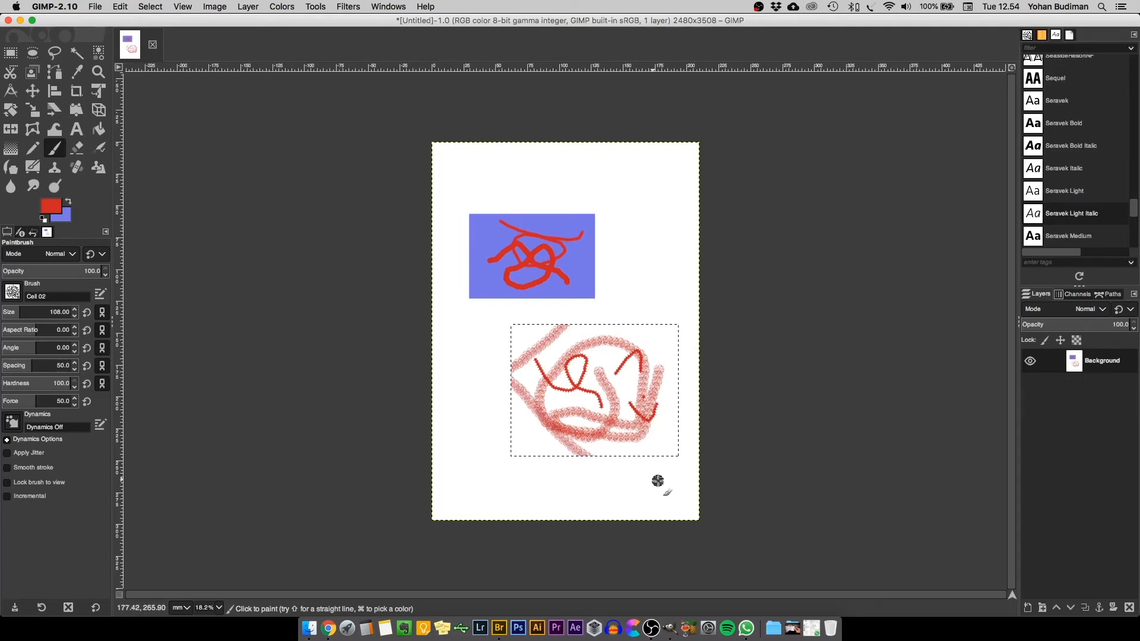
{"action": "left_click", "coordinate": [12, 54]}
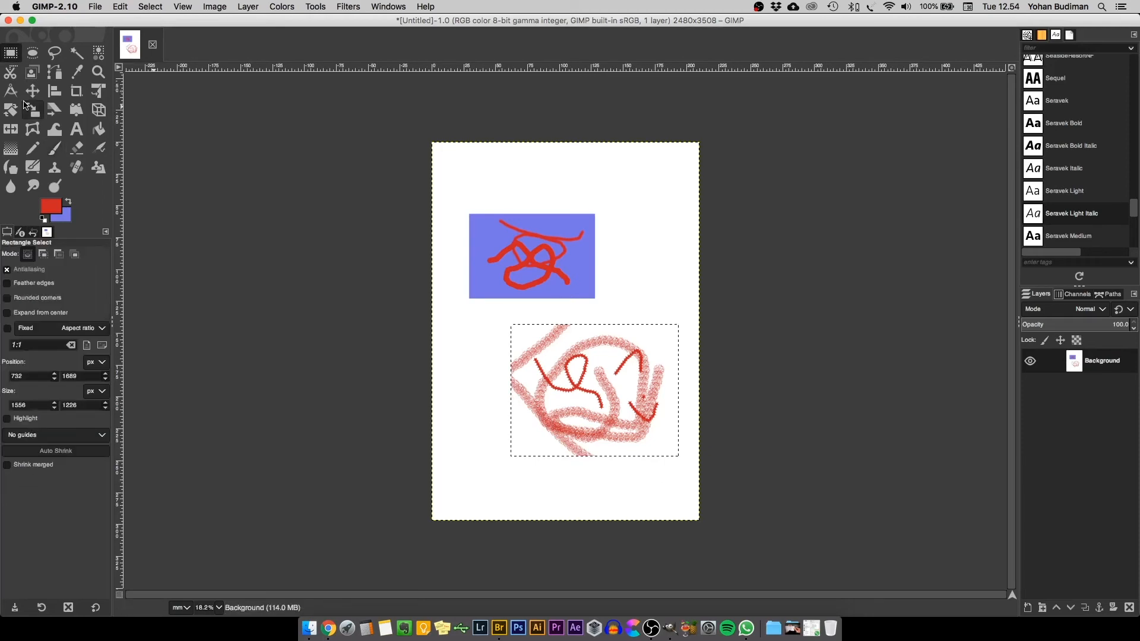
Save the image to the Desktop as the GIMP project file Gimp Test 1.xcf.
{"action": "left_click", "coordinate": [95, 6]}
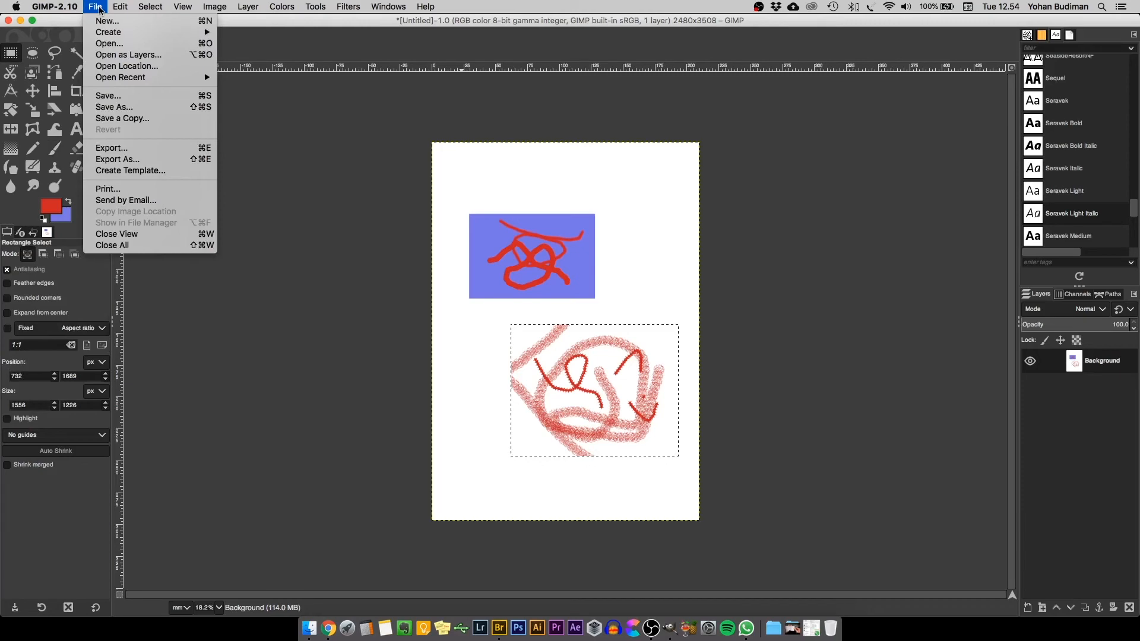
{"action": "left_click", "coordinate": [108, 116]}
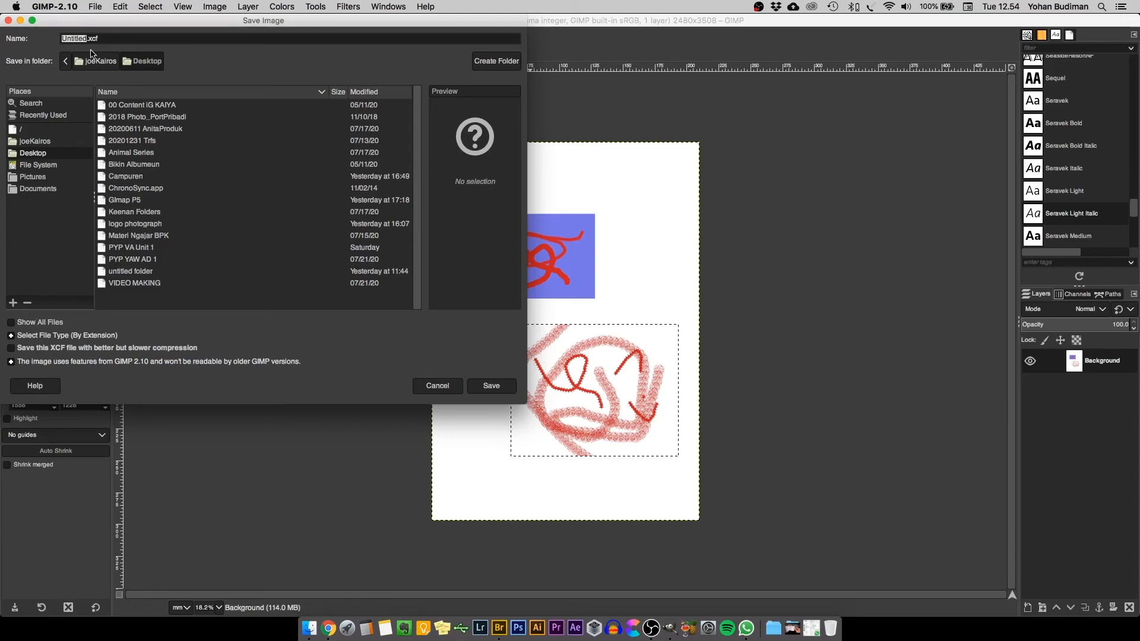
{"action": "left_click_drag", "start_coordinate": [156, 23], "coordinate": [554, 160]}
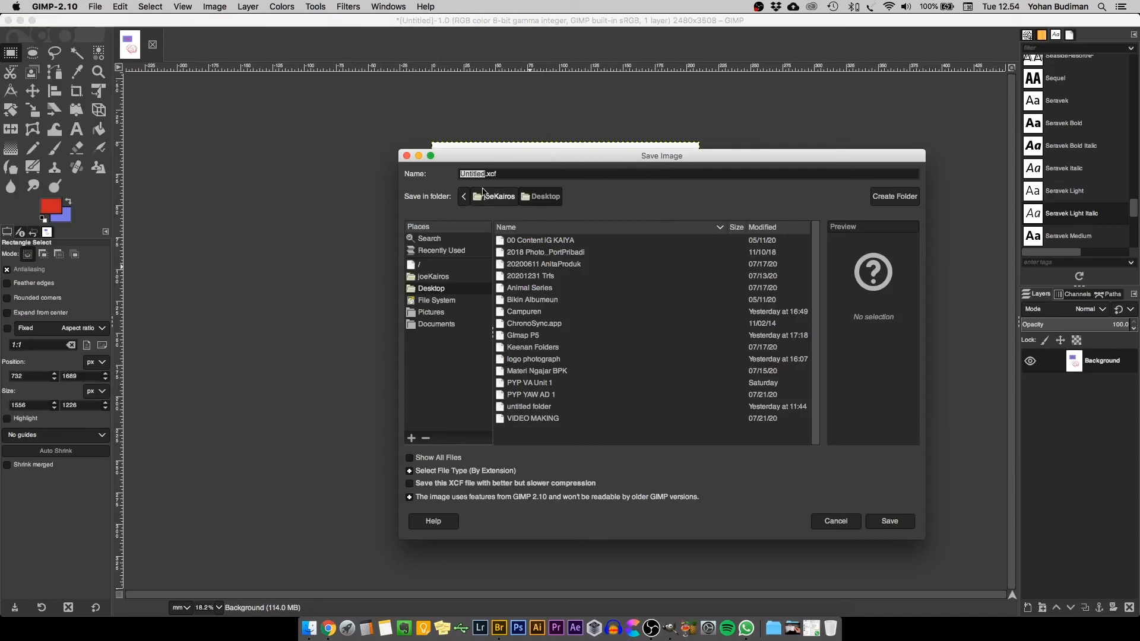
{"action": "type", "text": "Gimp Test 1"}
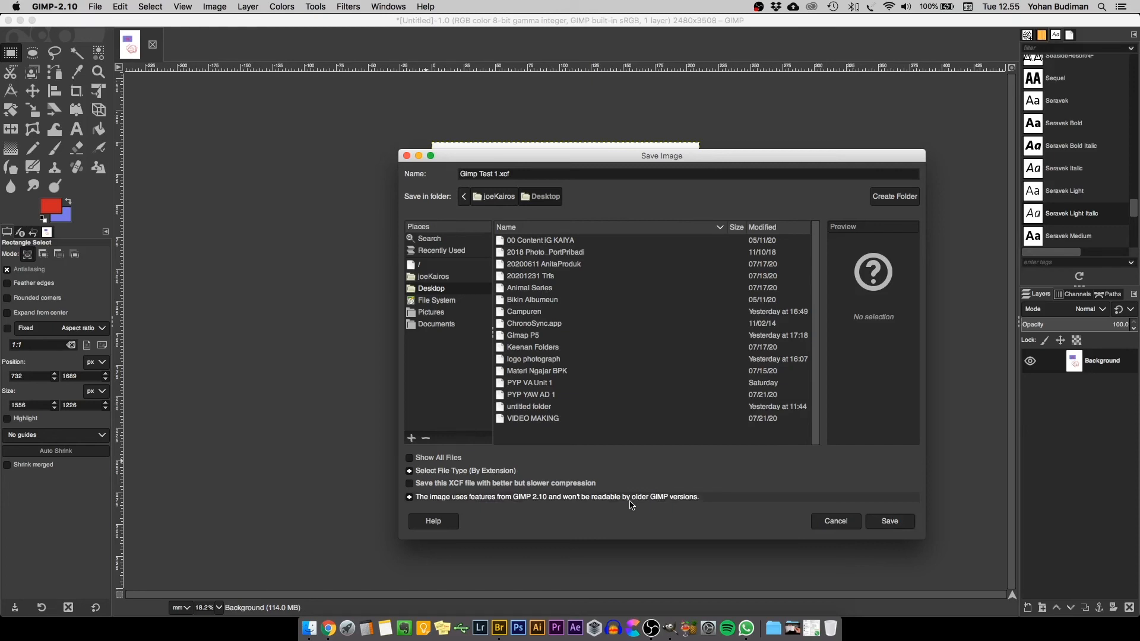
{"action": "left_click", "coordinate": [906, 520]}
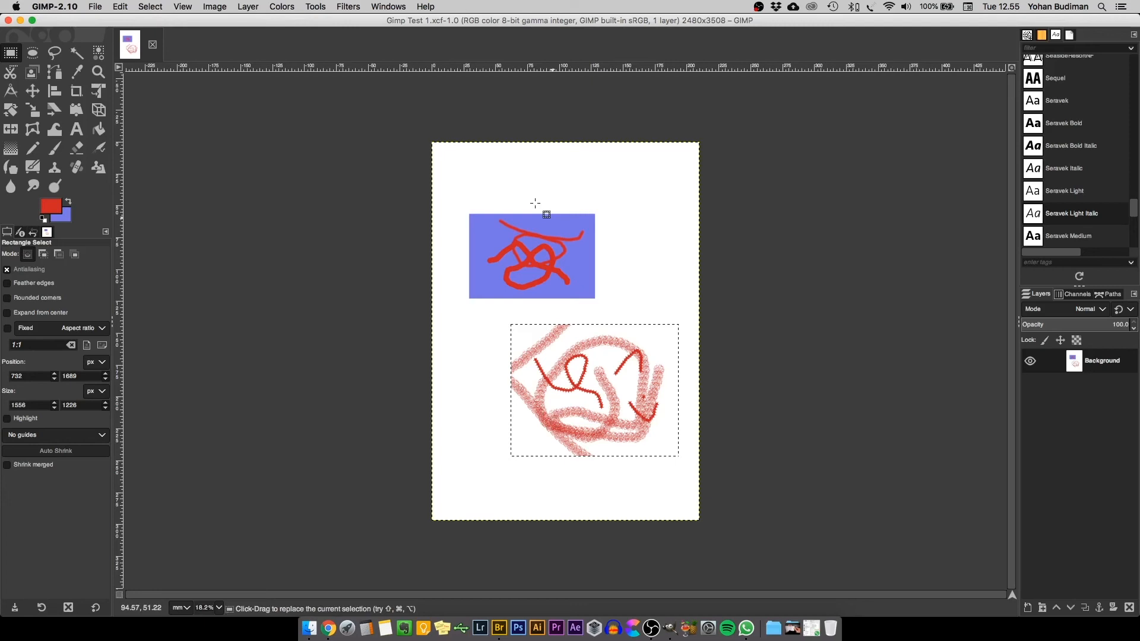
Export the image to the Desktop as a JPEG image named Gimp Test 1.jpg.
{"action": "left_click", "coordinate": [94, 7]}
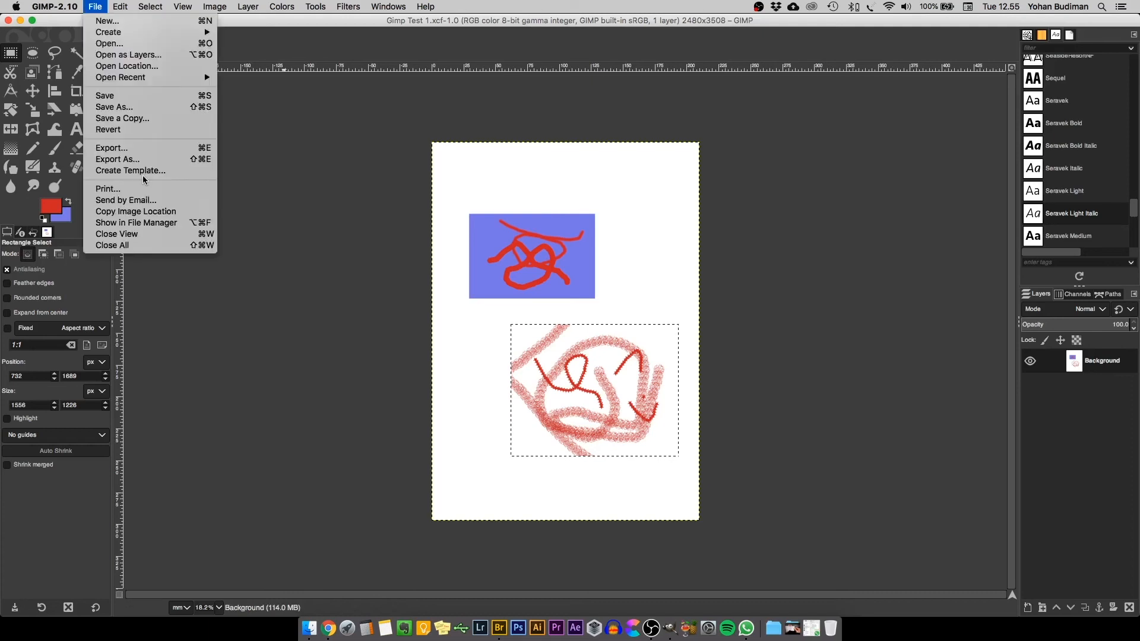
{"action": "left_click", "coordinate": [165, 160]}
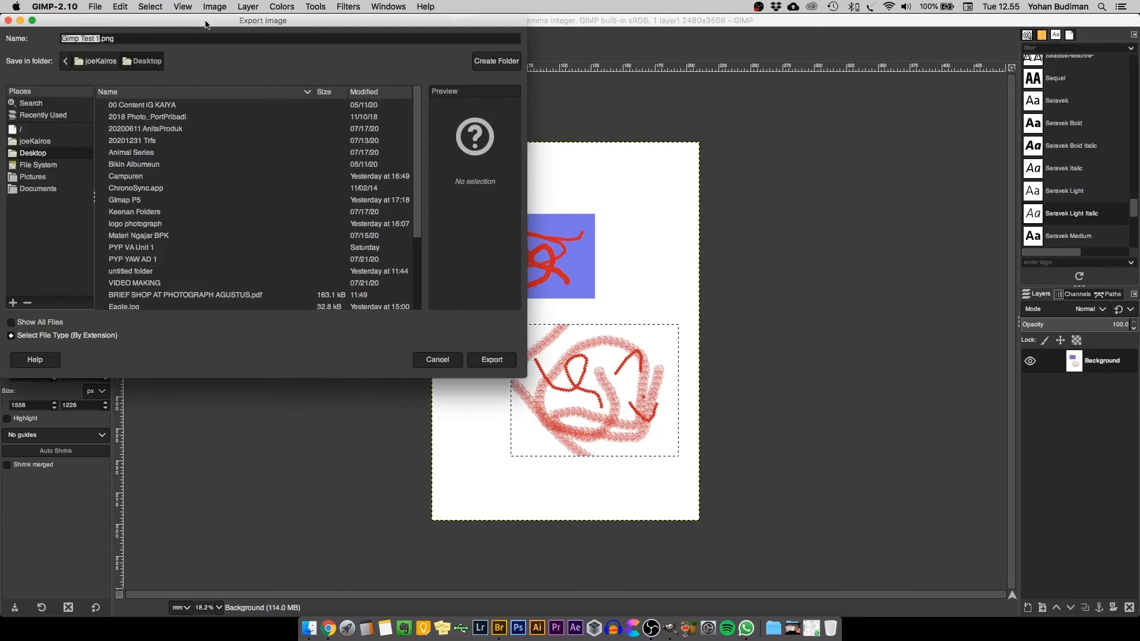
{"action": "left_click_drag", "start_coordinate": [205, 25], "coordinate": [568, 140]}
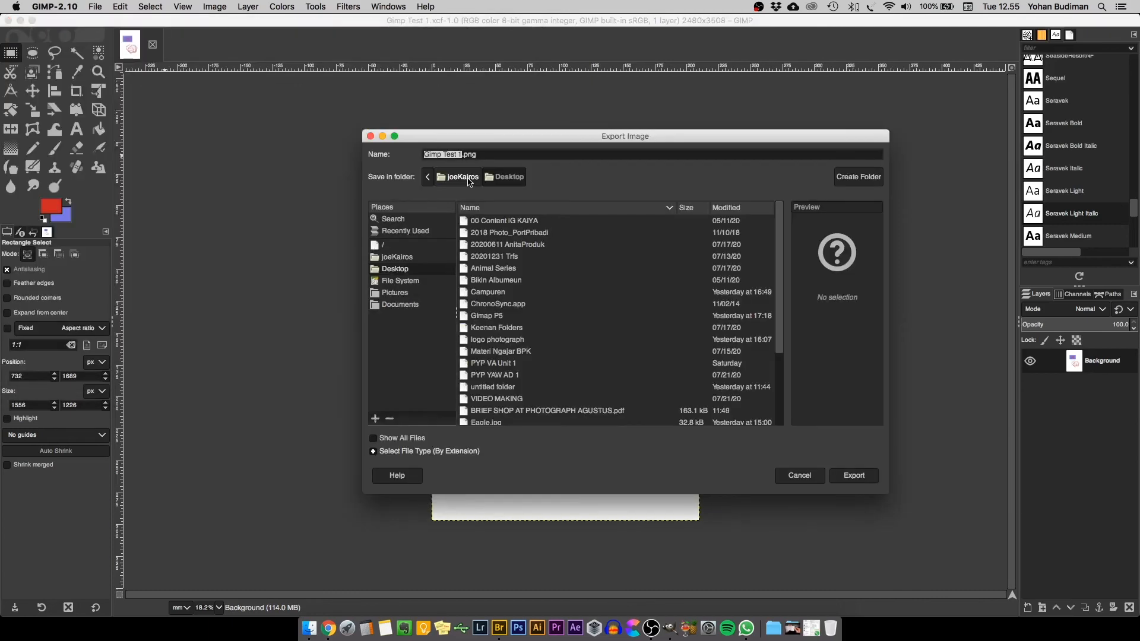
{"action": "left_click", "coordinate": [395, 454]}
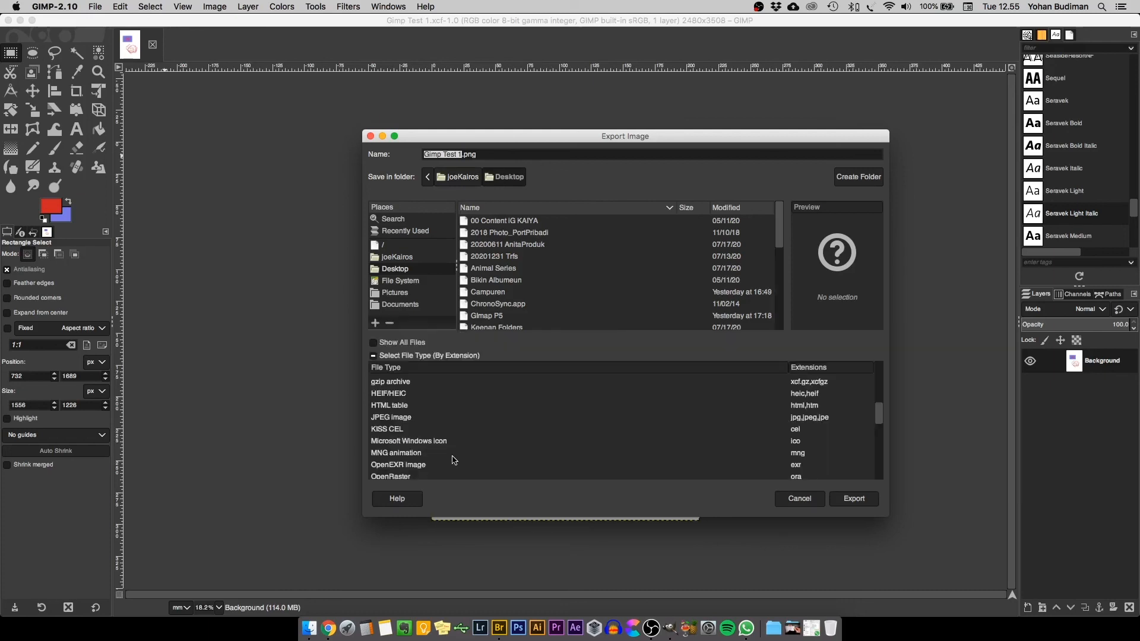
{"action": "left_click", "coordinate": [403, 419]}
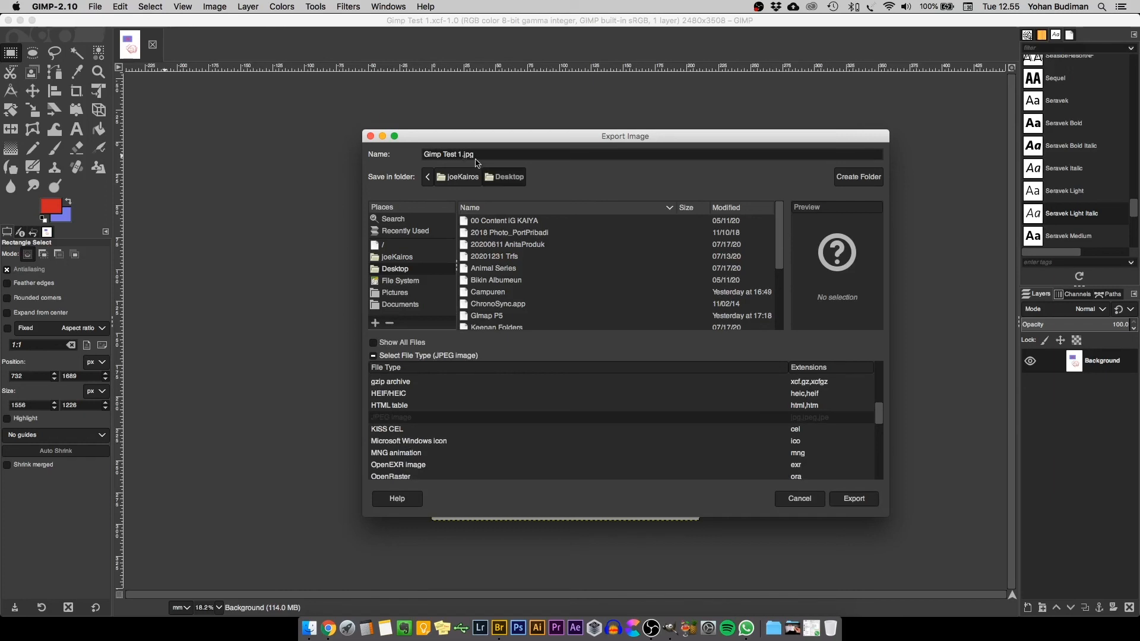
{"action": "left_click", "coordinate": [847, 504]}
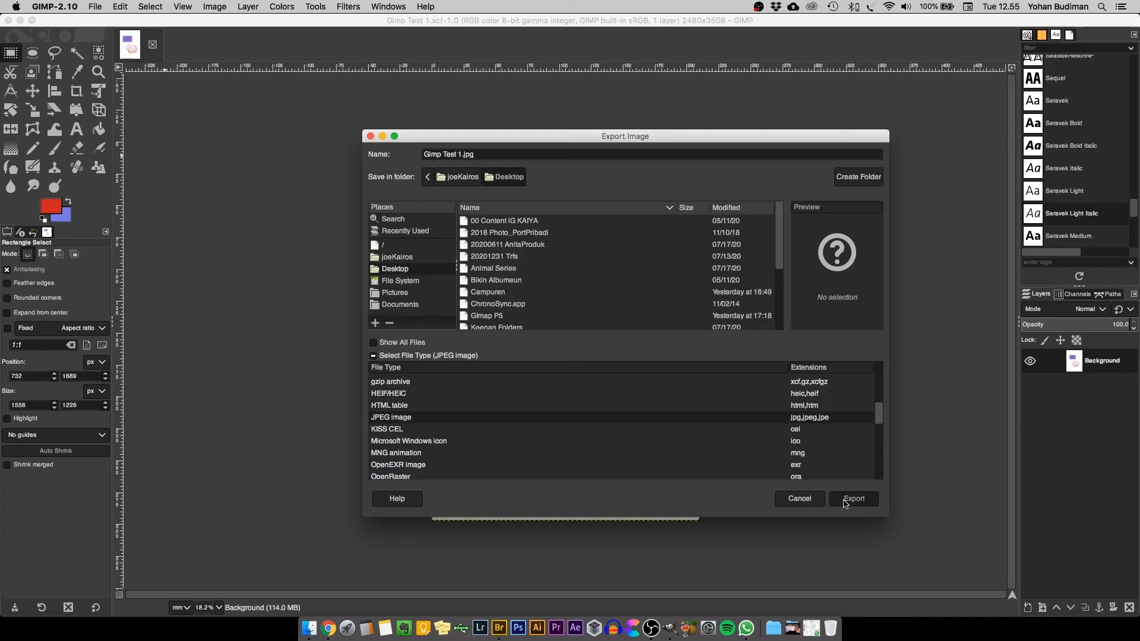